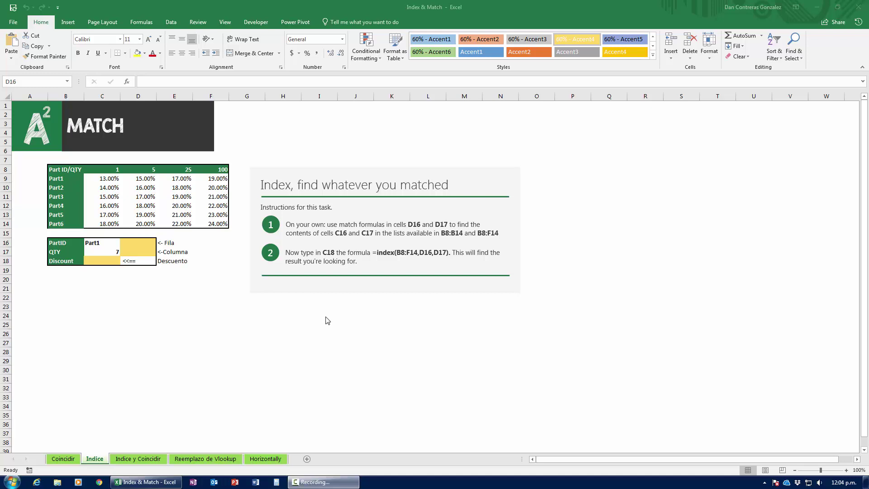
left_click(285, 120)
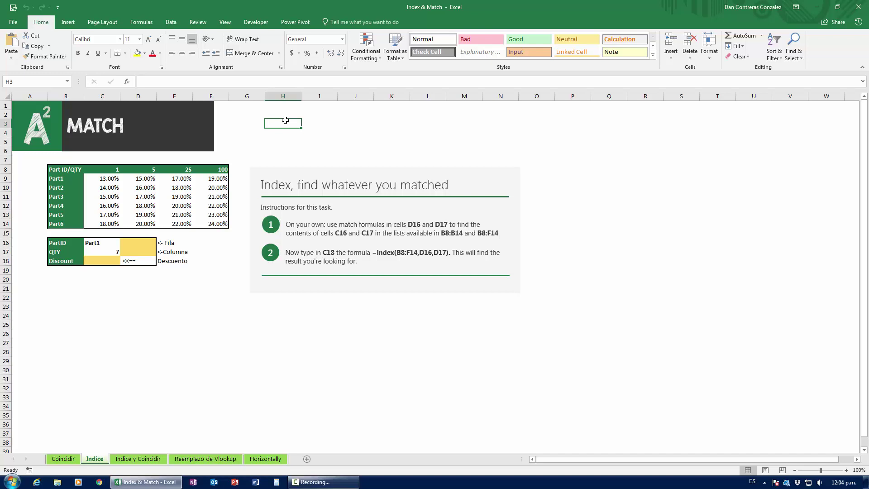
type("=vlookup(")
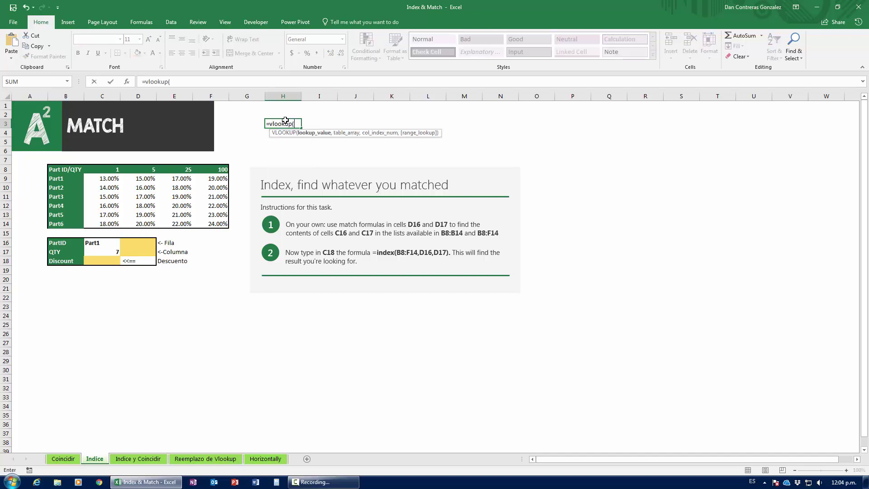
type(")")
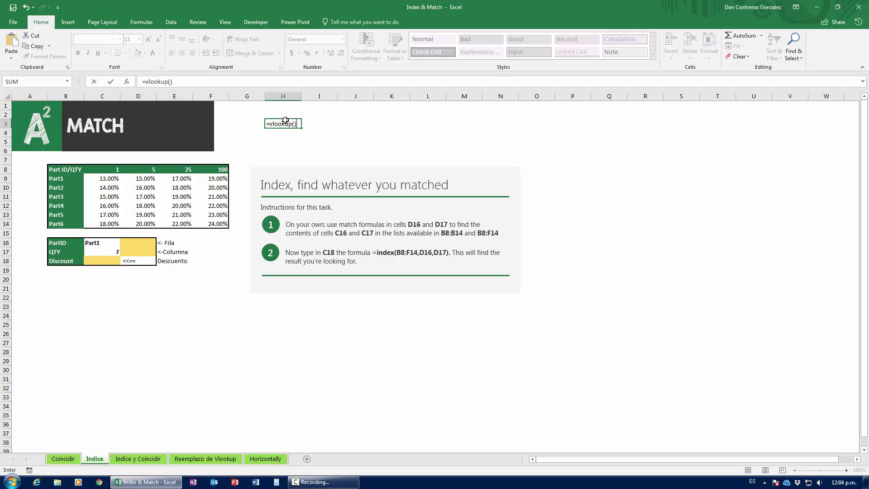
key("Escape")
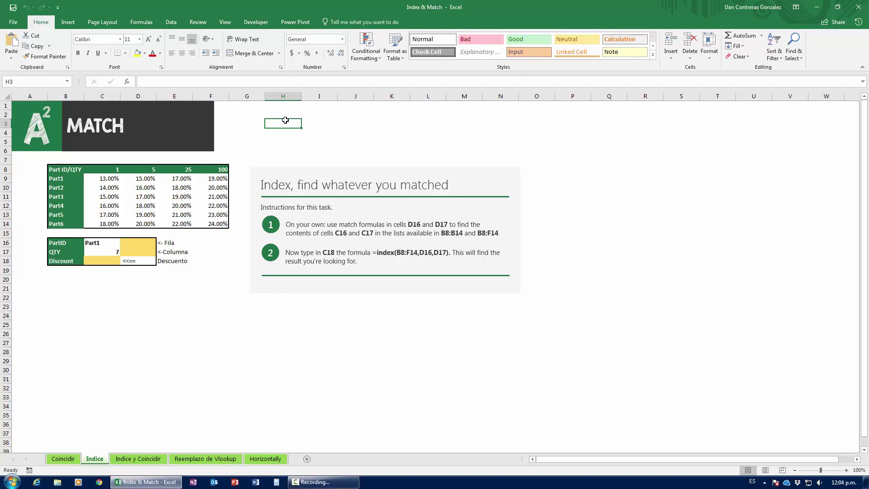
type("=index")
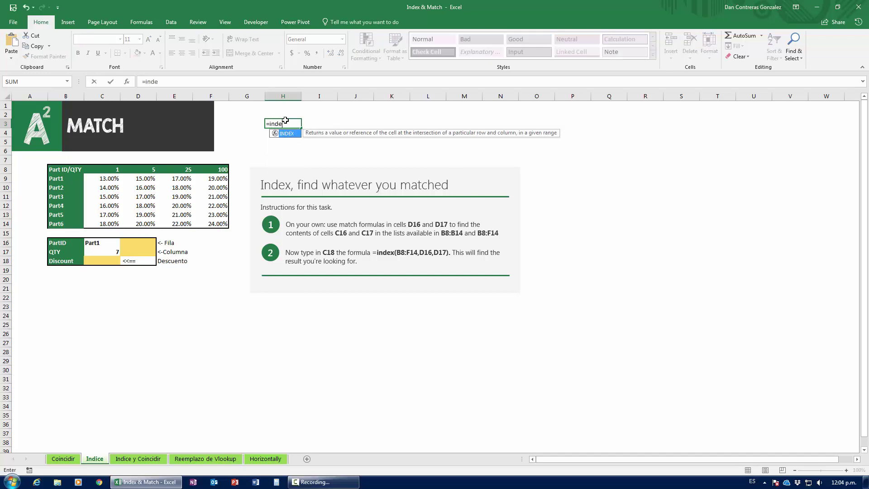
key("BackSpace")
key("BackSpace")
key("BackSpace")
key("BackSpace")
key("BackSpace")
key("BackSpace")
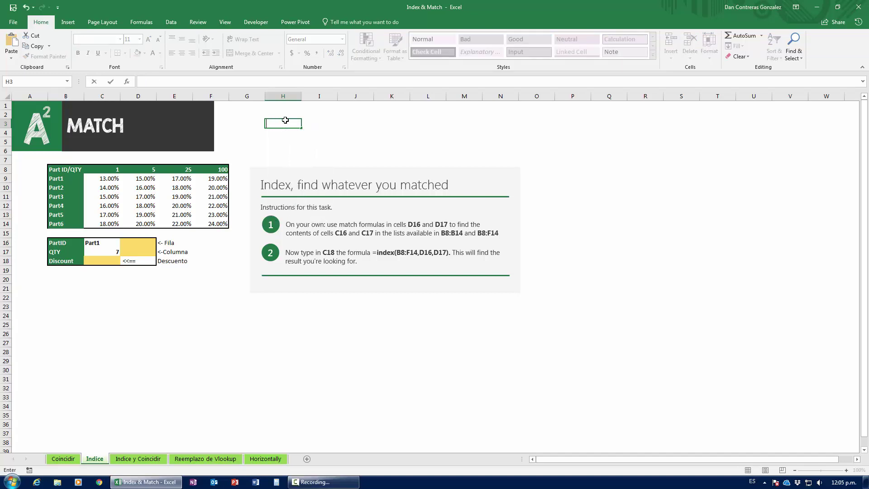
type("=match")
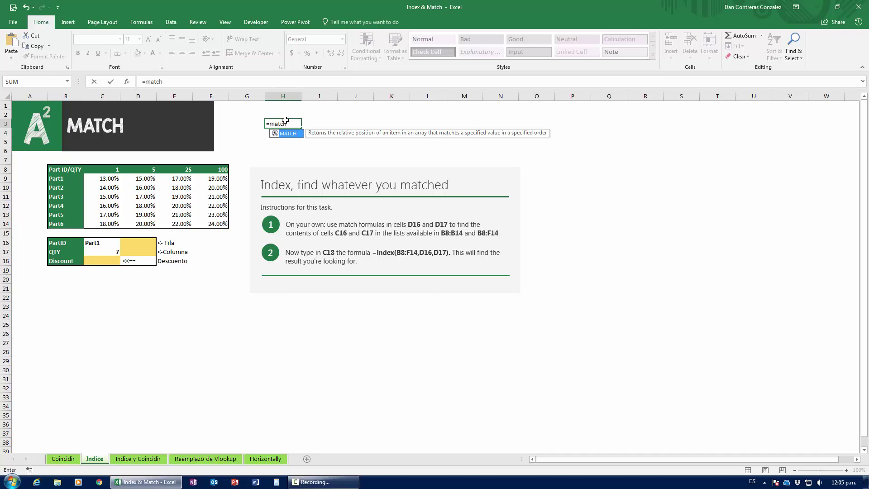
key("Escape")
key("Escape")
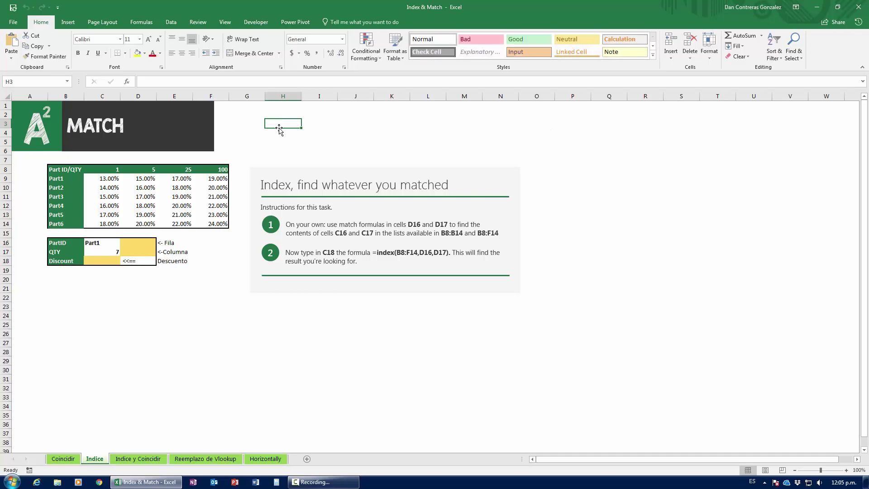
Examine how the PartID in C16 and the quantity in C17 relate to the Part1 row and quantity 5 column of the discount table.
left_click(100, 243)
left_click_drag(64, 169, 66, 223)
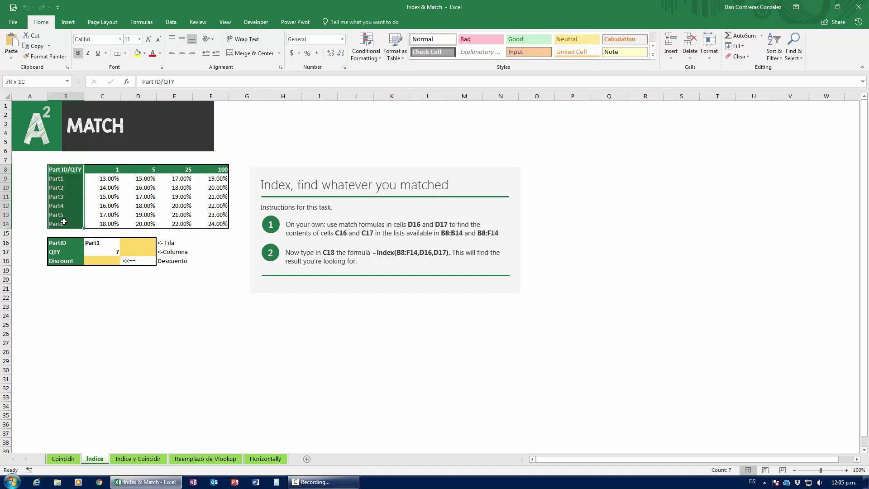
left_click(61, 178)
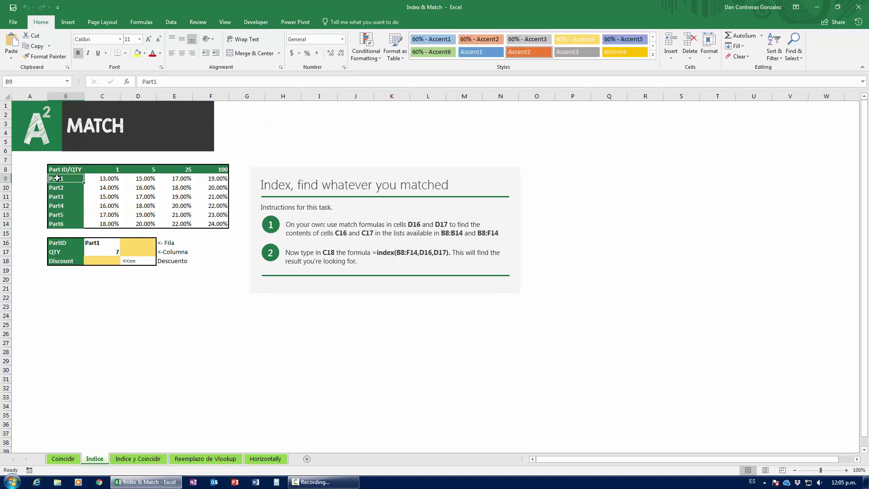
left_click_drag(65, 171, 66, 224)
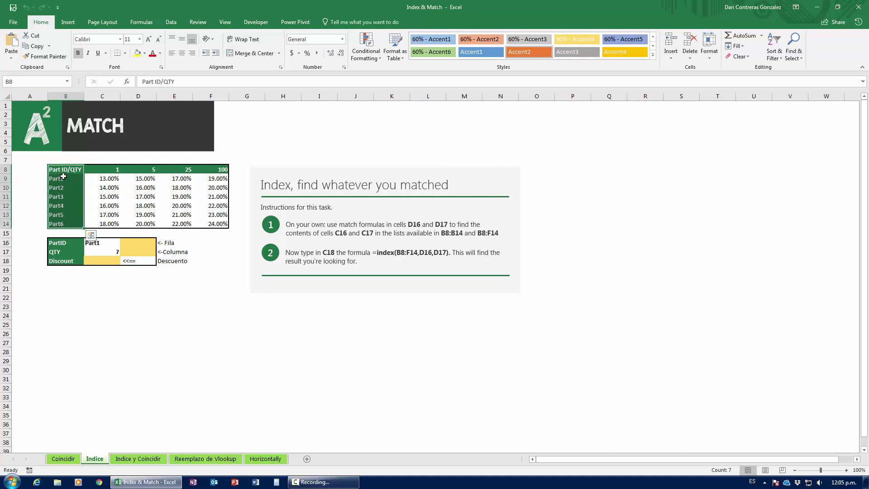
left_click(69, 206)
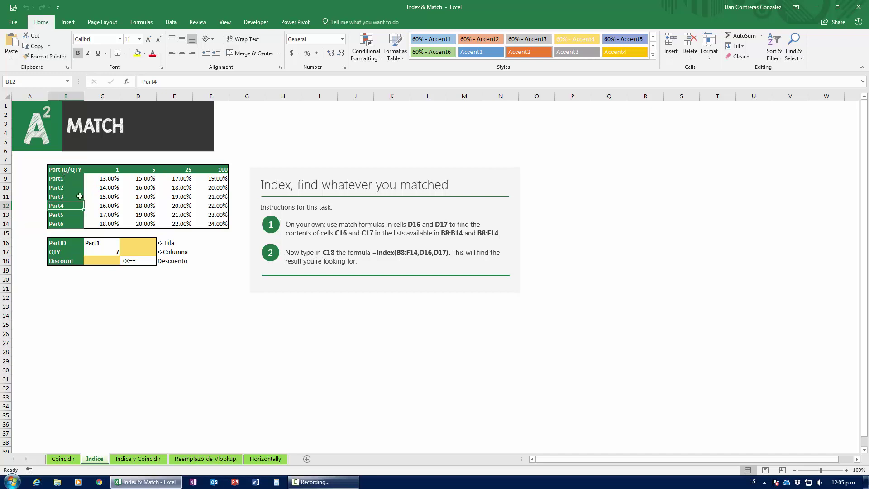
left_click(56, 180)
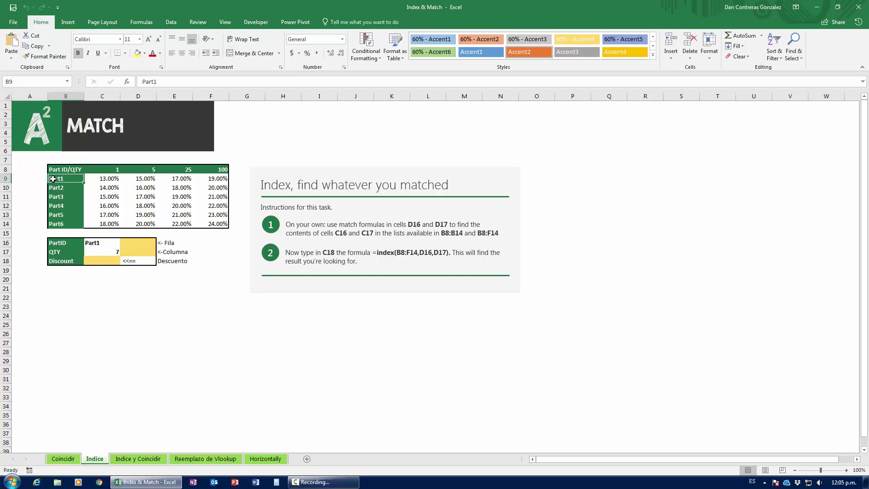
left_click_drag(53, 179, 216, 180)
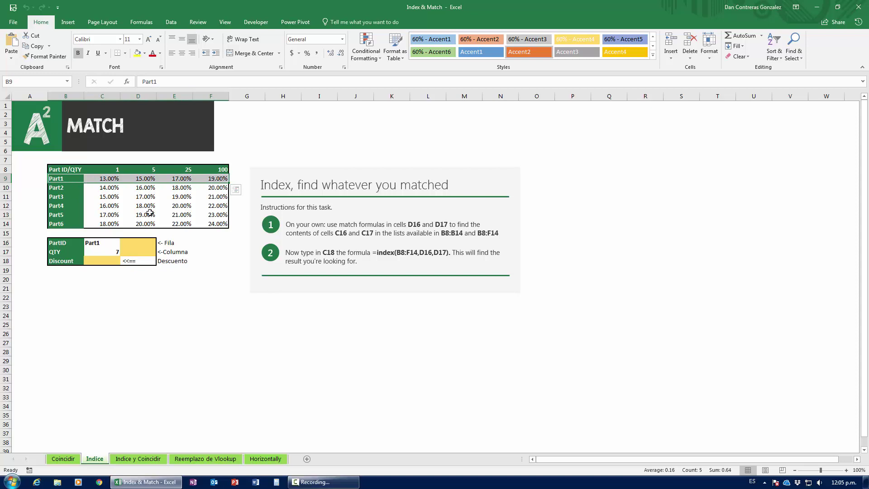
left_click_drag(152, 167, 150, 224, "ctrl")
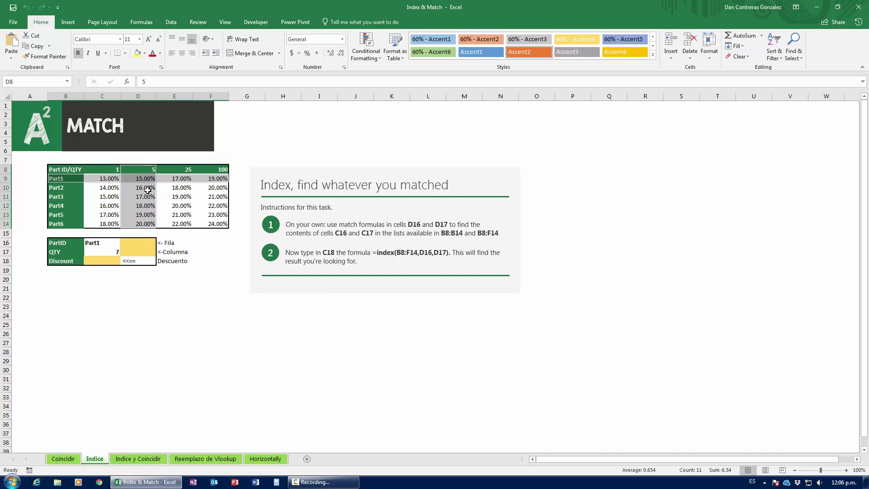
left_click(106, 243)
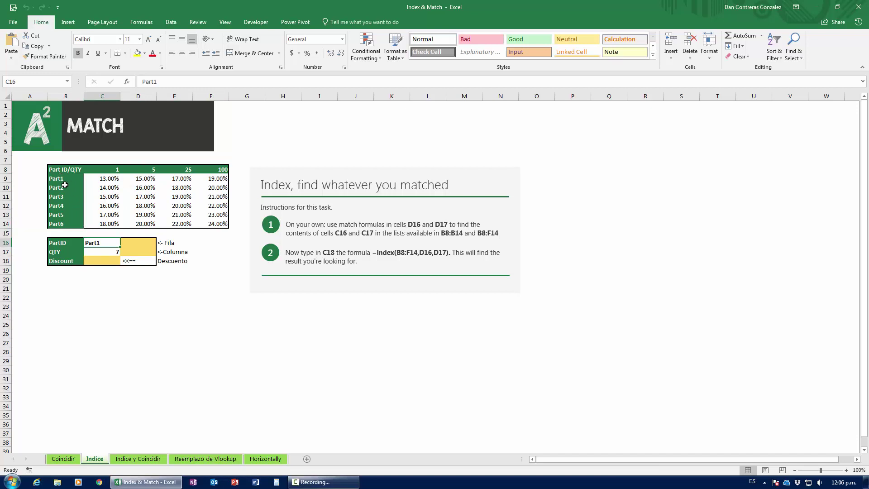
left_click(102, 253)
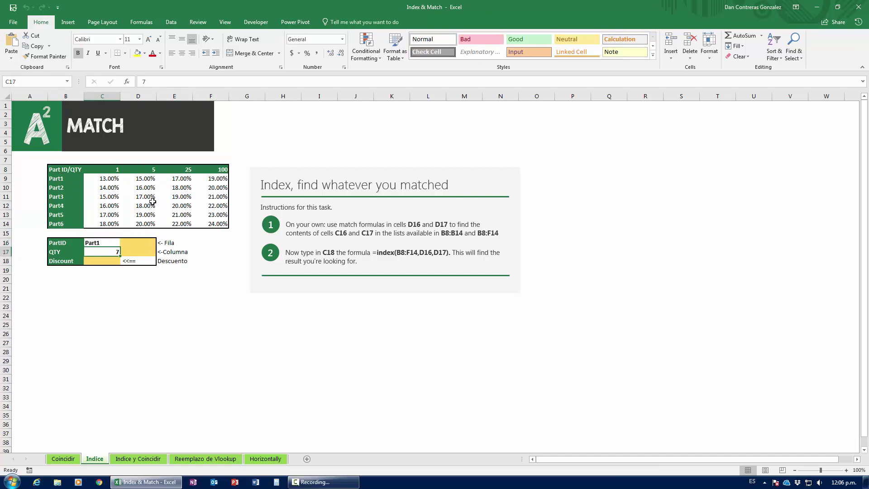
left_click_drag(137, 170, 145, 224)
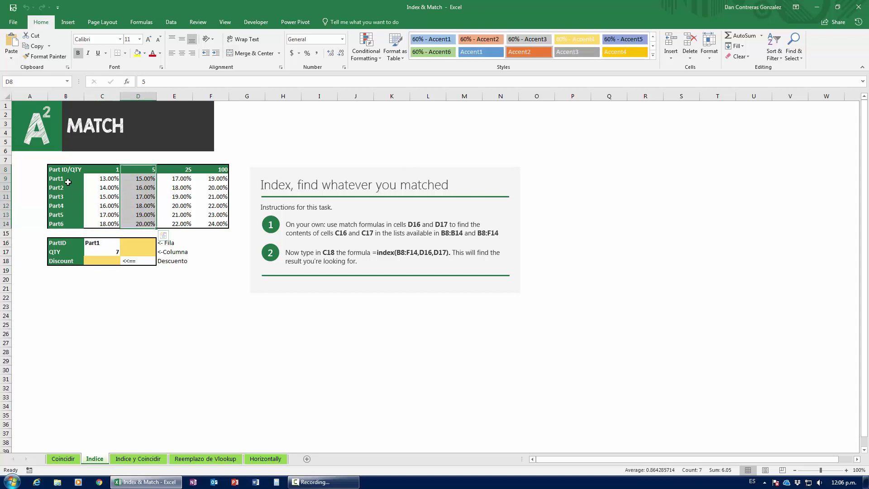
left_click_drag(68, 182, 225, 181)
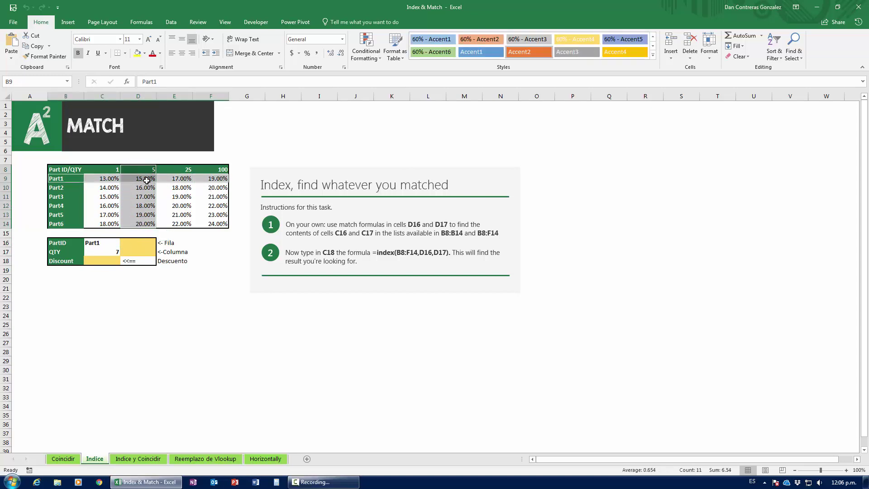
Enter a MATCH formula in D16 that looks up C16 in B8:B14 with match type 0.
left_click(131, 242)
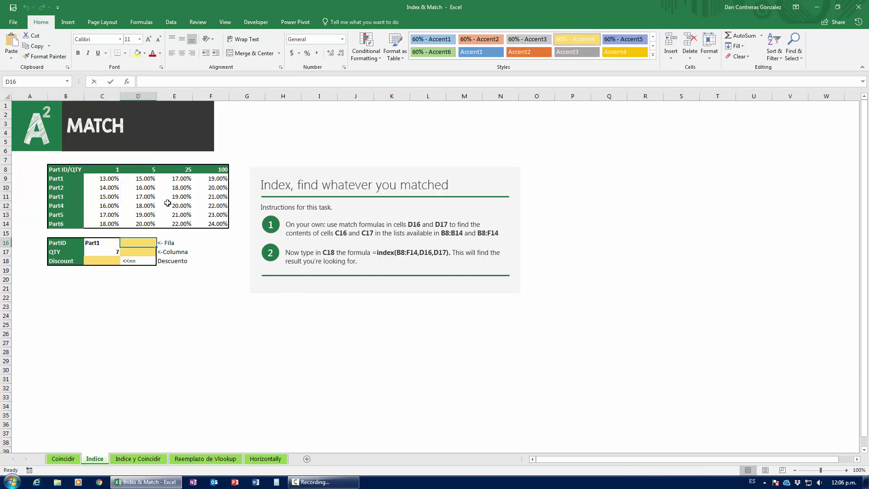
type("=ma")
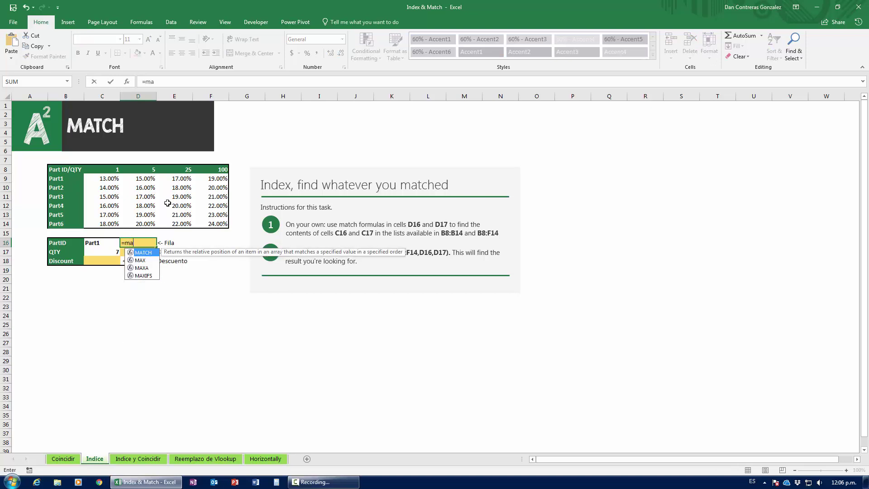
type("tch(")
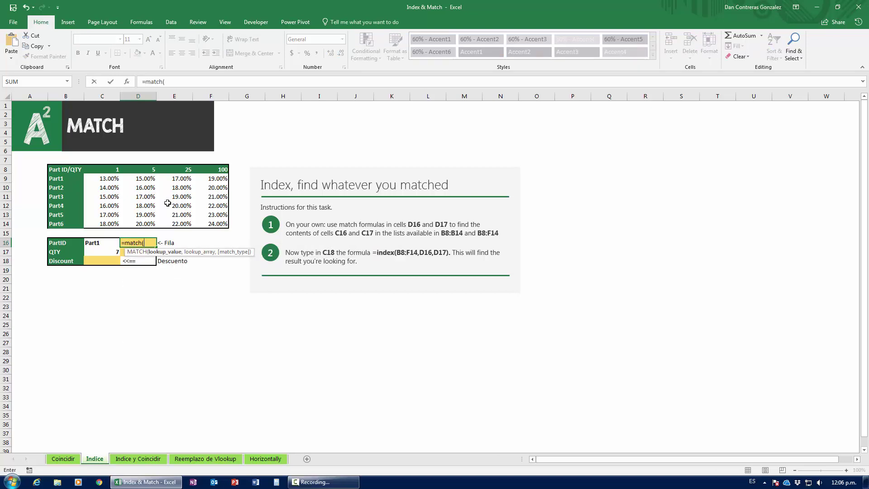
left_click(127, 82)
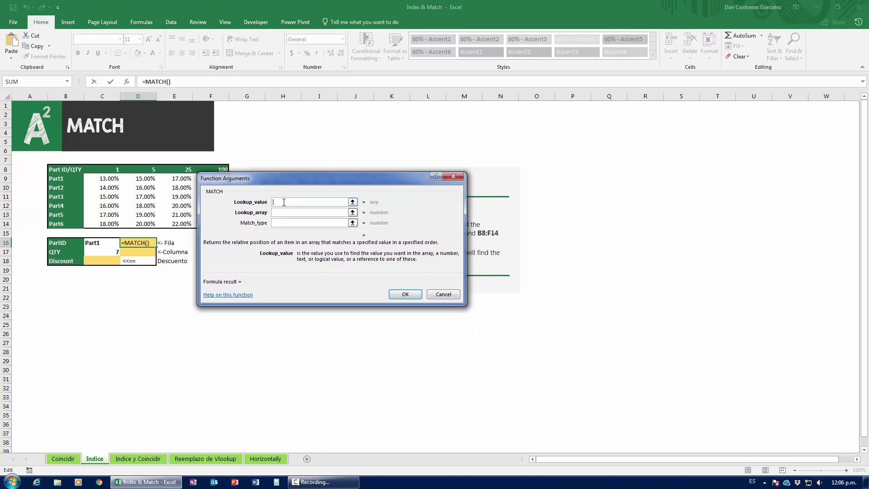
left_click_drag(58, 169, 60, 223)
left_click(104, 241)
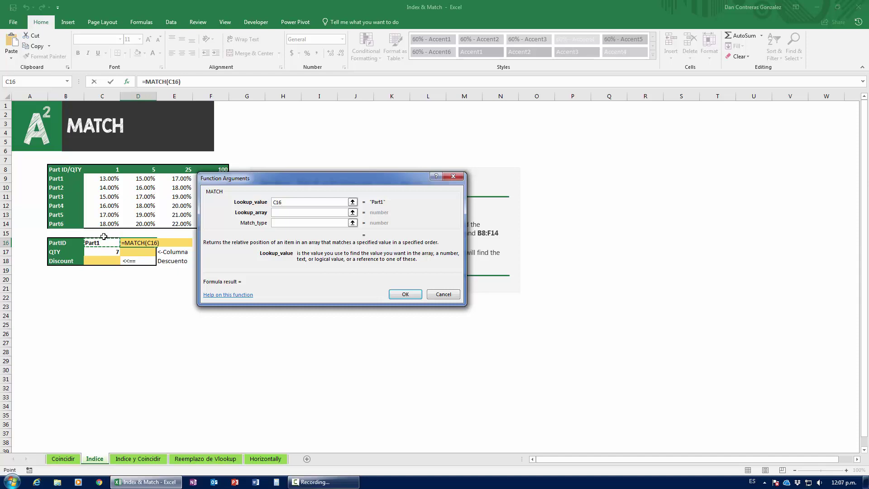
left_click(276, 214)
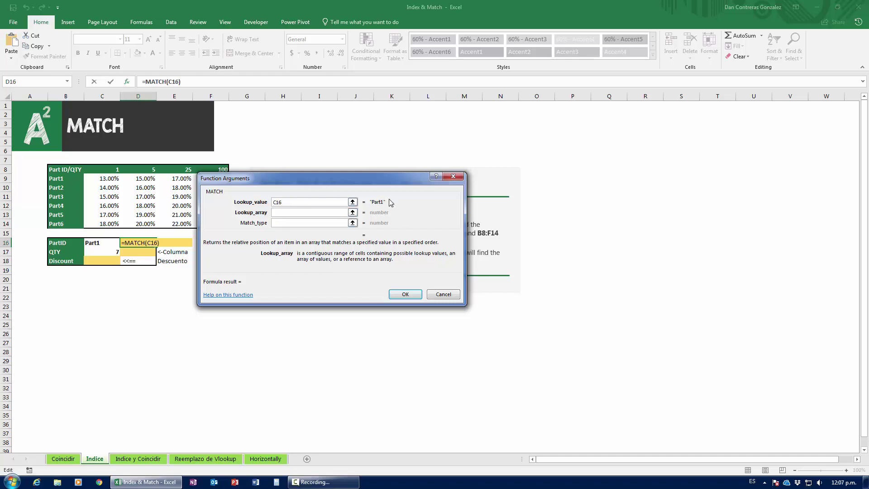
left_click_drag(63, 170, 64, 224)
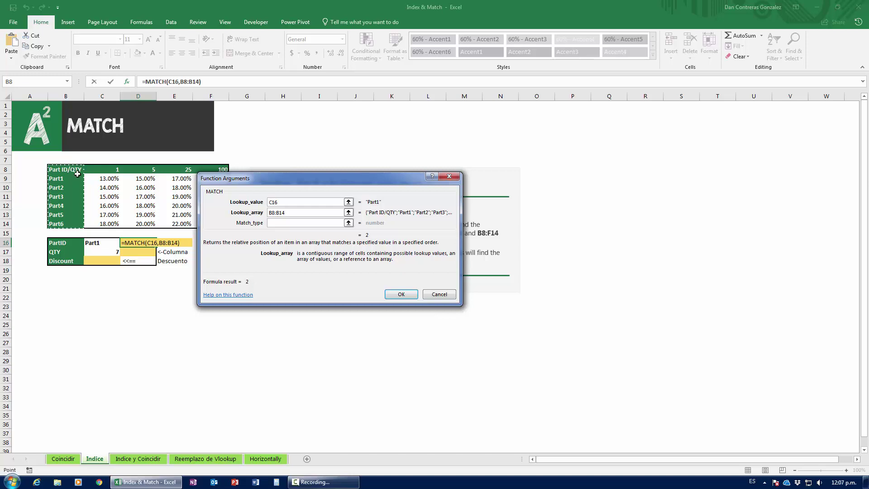
key("Tab")
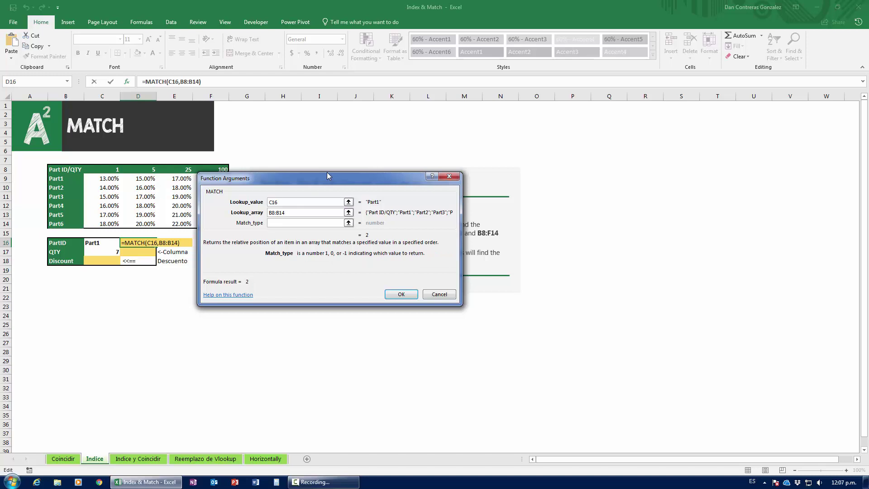
type("0")
left_click(387, 292)
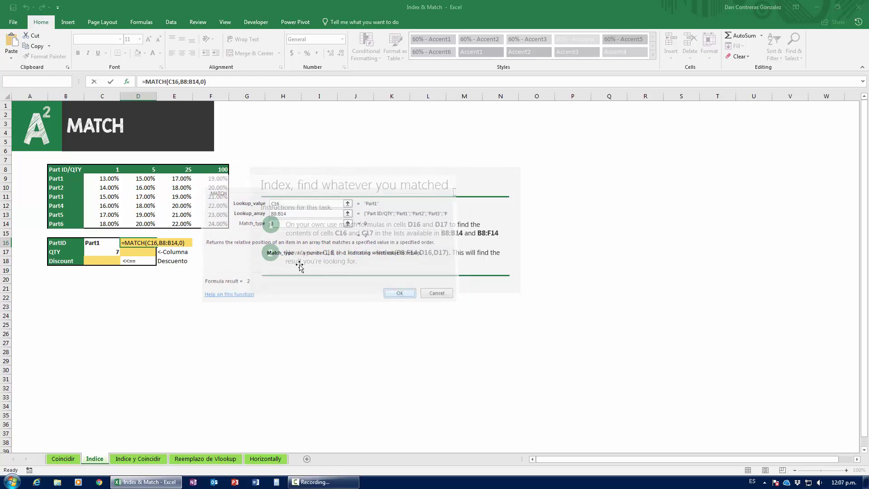
left_click(63, 169)
left_click_drag(64, 190, 66, 226)
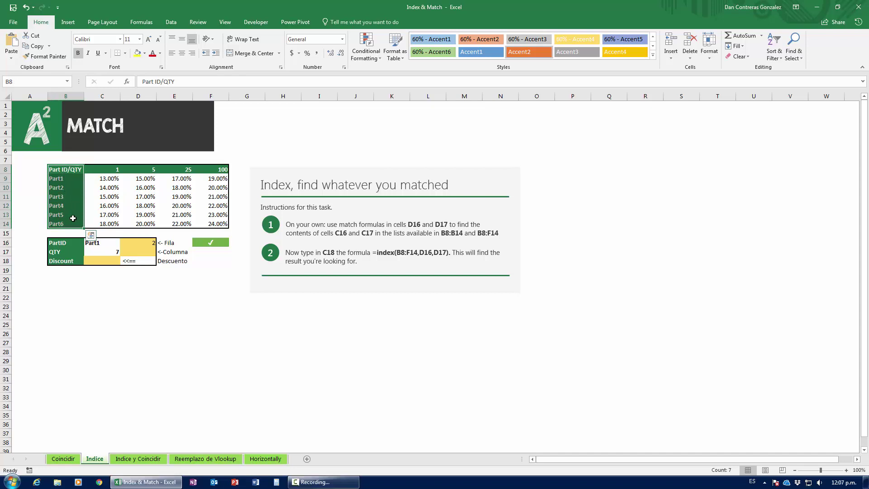
Enter a MATCH formula in D17 that looks up C17 in B8:F8 with match type 1.
left_click(137, 252)
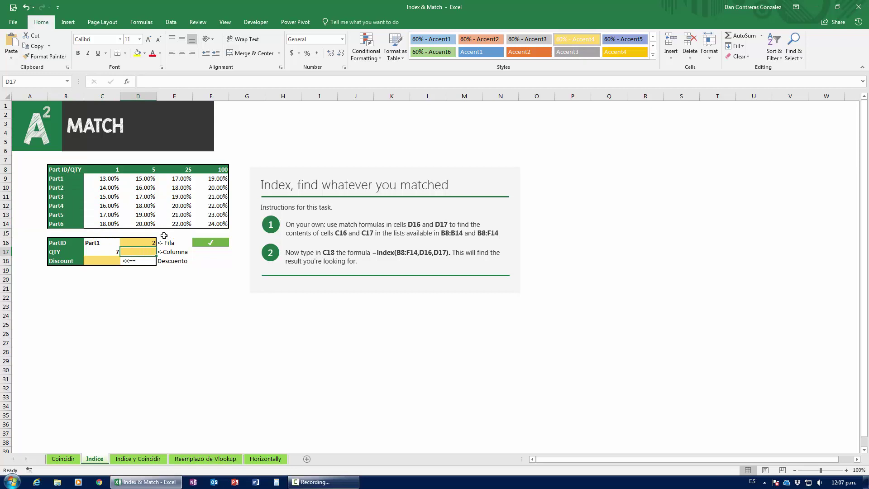
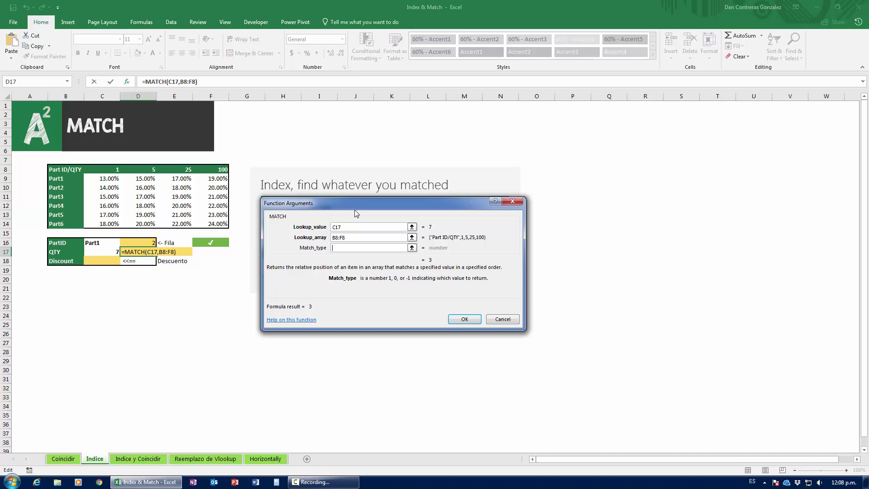
type("0")
key("BackSpace")
type("1")
left_click(465, 319)
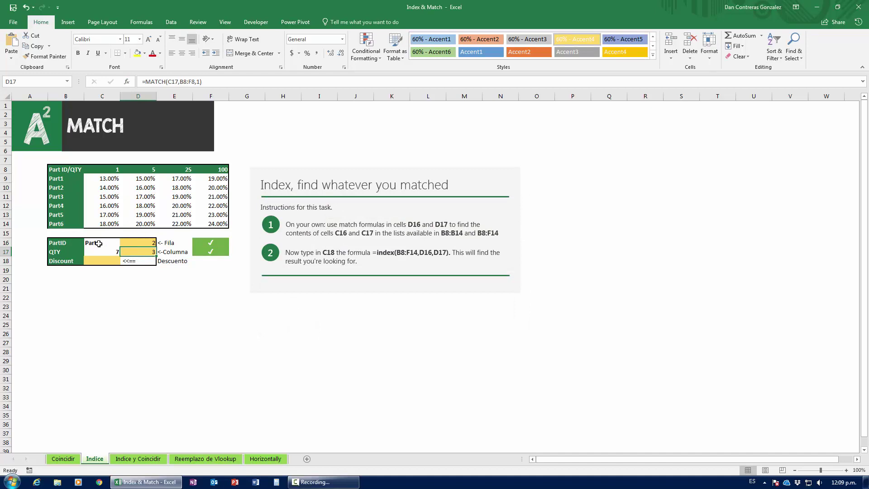
Examine where the Part1 row and the quantity 5 column intersect within the discount table B8:F14.
left_click_drag(62, 180, 225, 181)
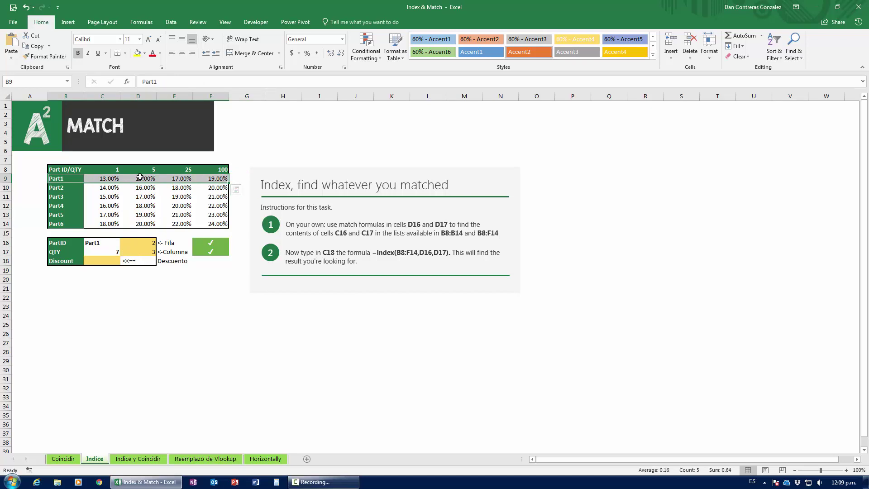
left_click_drag(139, 170, 138, 224, "ctrl")
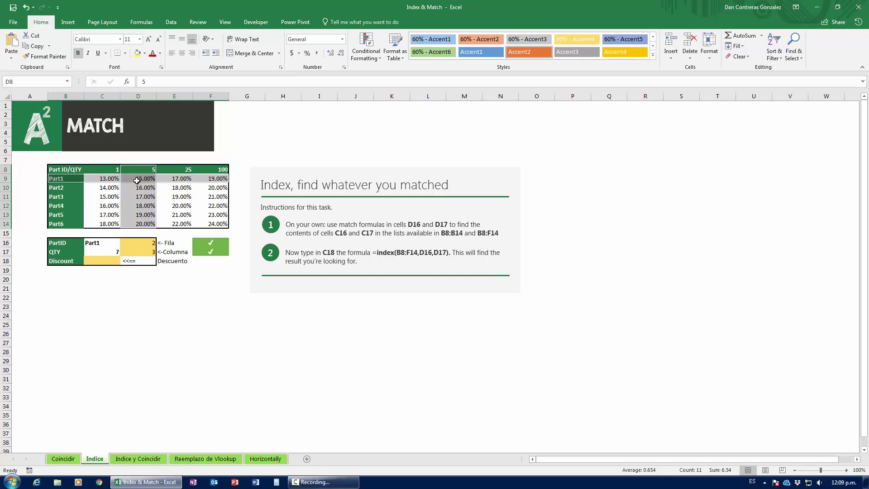
left_click_drag(55, 171, 210, 225)
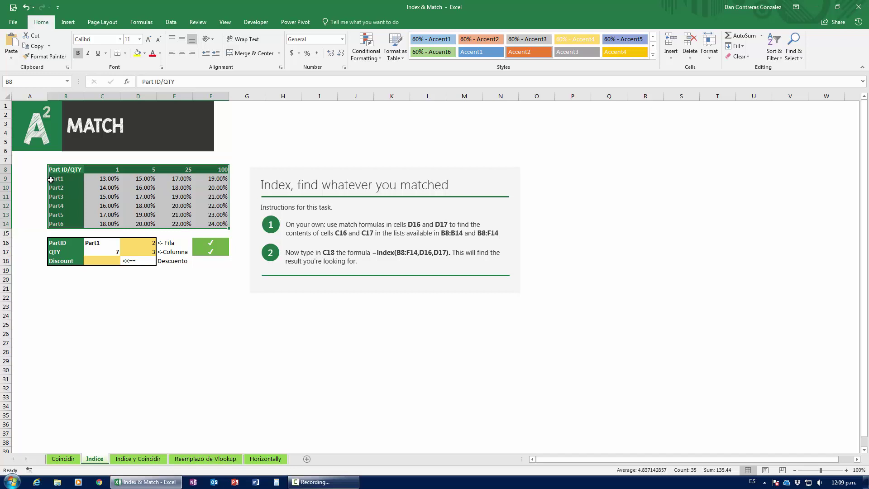
Start an INDEX formula in C18 using the array,row_num,column_num argument list.
left_click_drag(58, 178, 218, 179)
left_click_drag(150, 169, 147, 227)
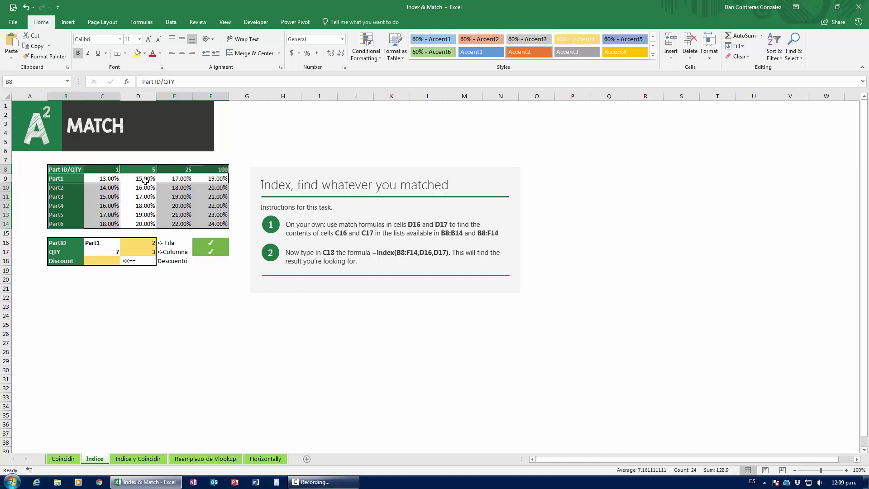
left_click(102, 261)
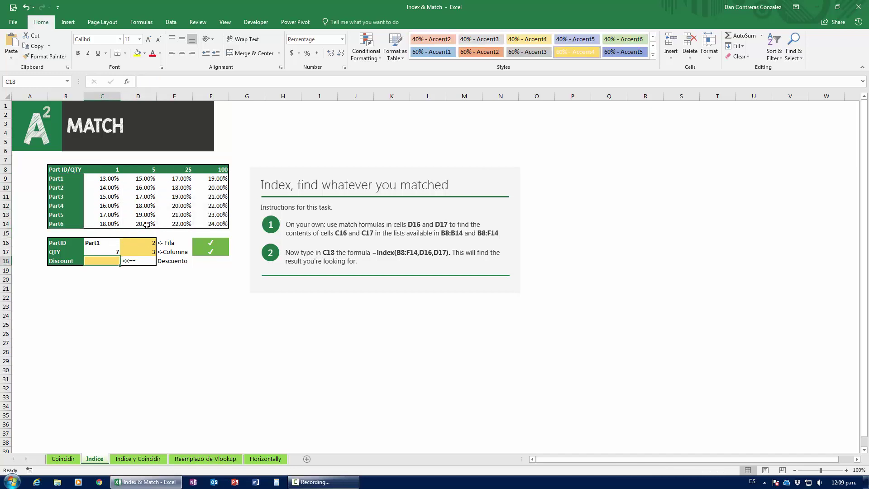
type("=index(")
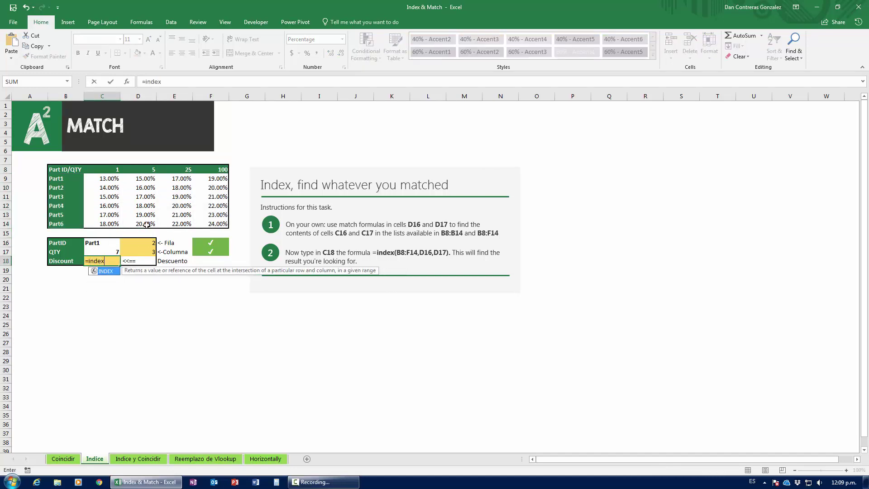
left_click(127, 82)
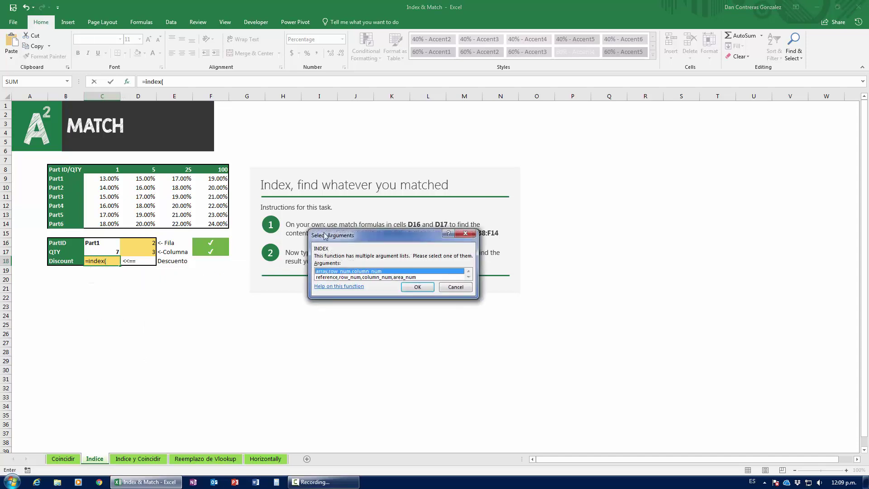
left_click_drag(328, 236, 278, 196)
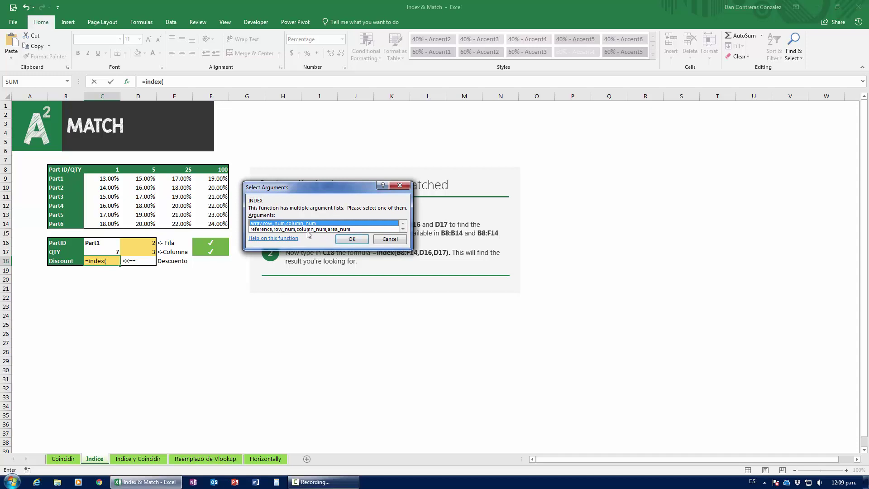
left_click(350, 239)
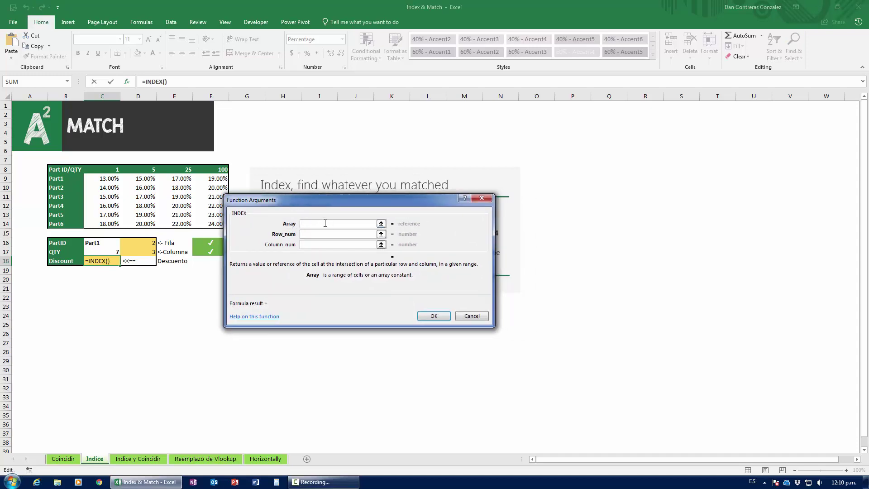
Complete the INDEX formula in C18 with array B8:F14, row number D16 and column number D17.
left_click_drag(291, 201, 353, 190)
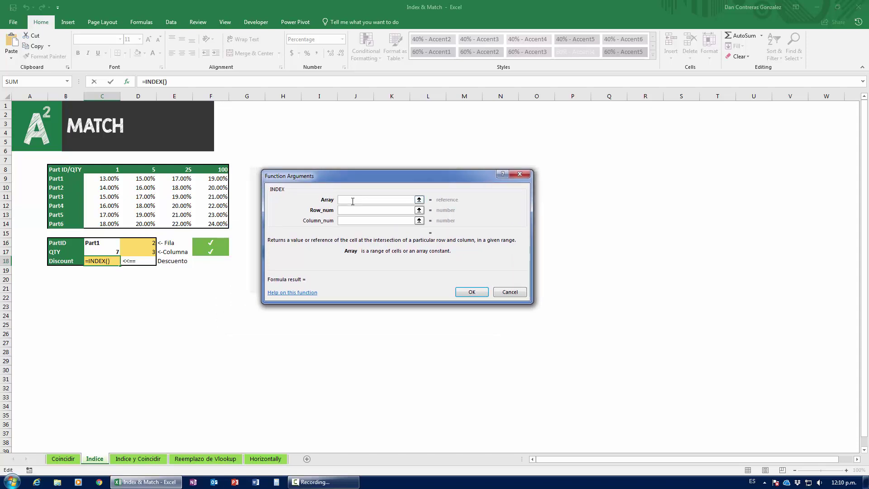
left_click_drag(53, 170, 220, 224)
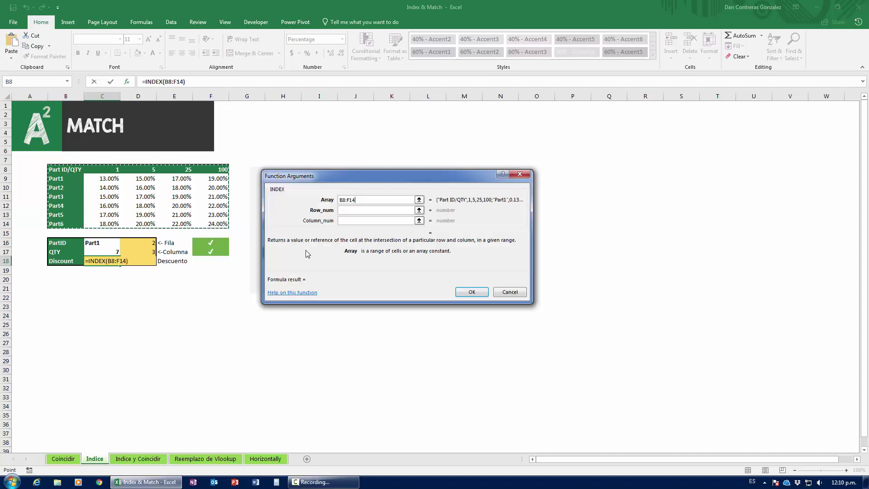
key("Tab")
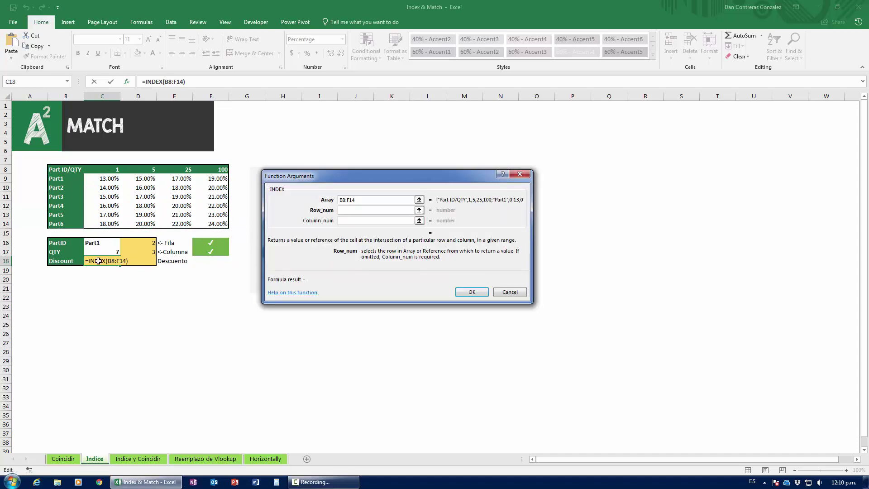
left_click(139, 244)
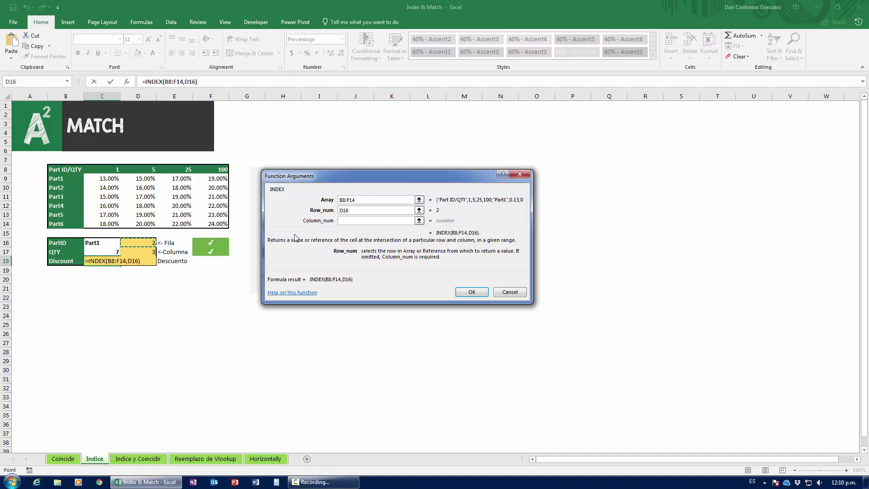
key("Tab")
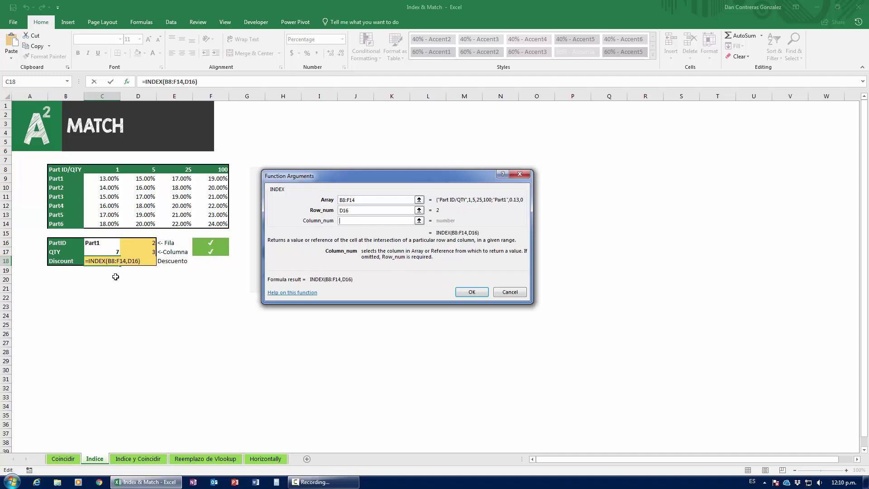
left_click(147, 253)
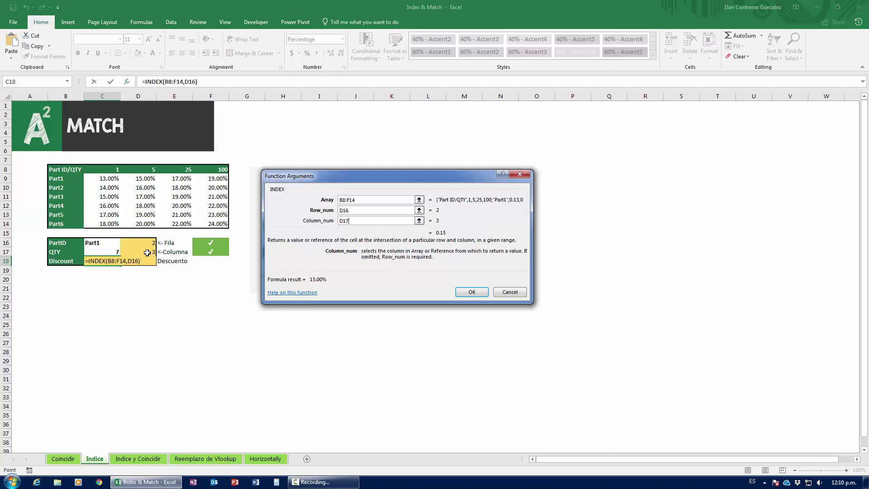
left_click(471, 292)
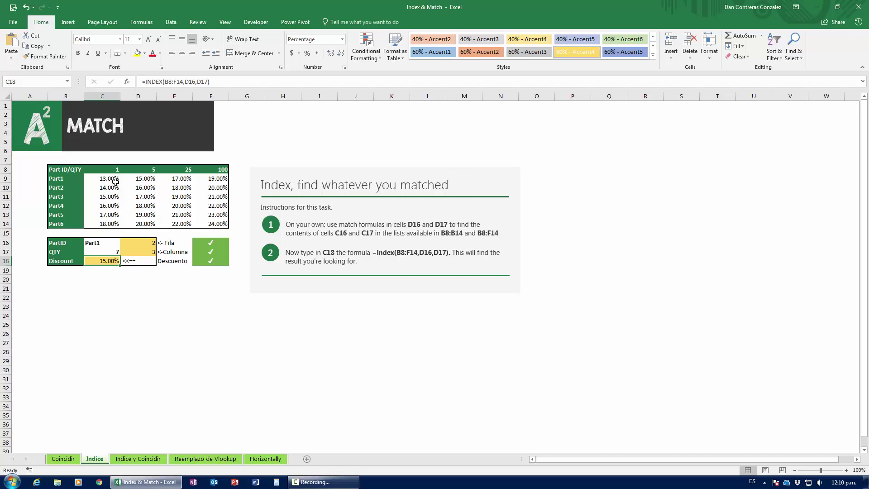
Examine the quantity headers in B8:F8 against the part, quantity and discount lookup block B16:D18.
left_click_drag(75, 170, 226, 171)
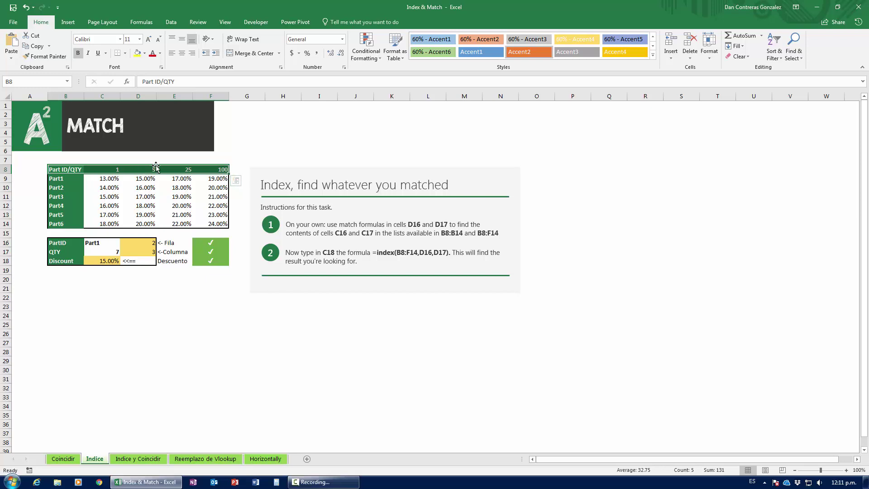
left_click(180, 171)
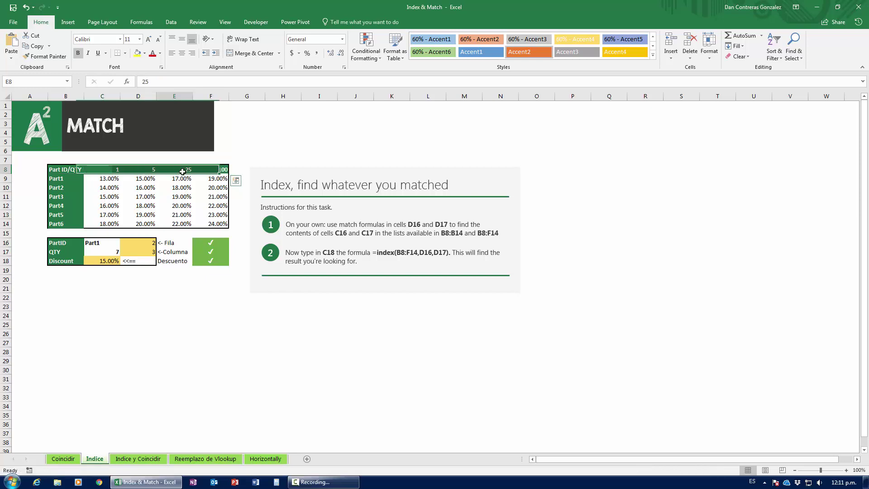
left_click(144, 172)
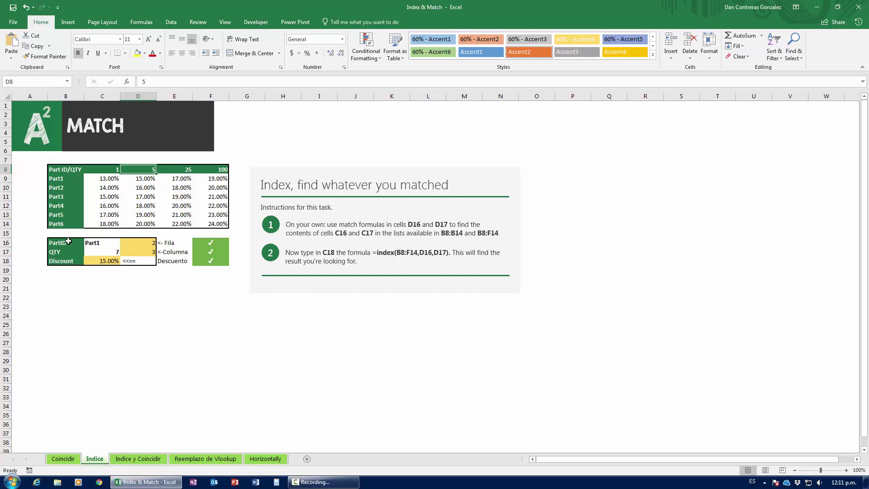
left_click_drag(68, 243, 138, 262)
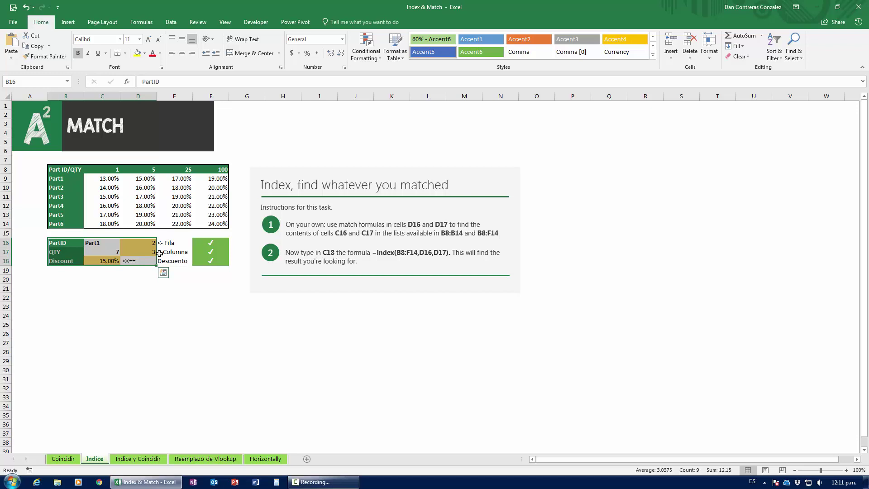
Open the Indice y Coincidir sheet and examine the Goggles05 row and the Description column of the product table.
left_click(138, 458)
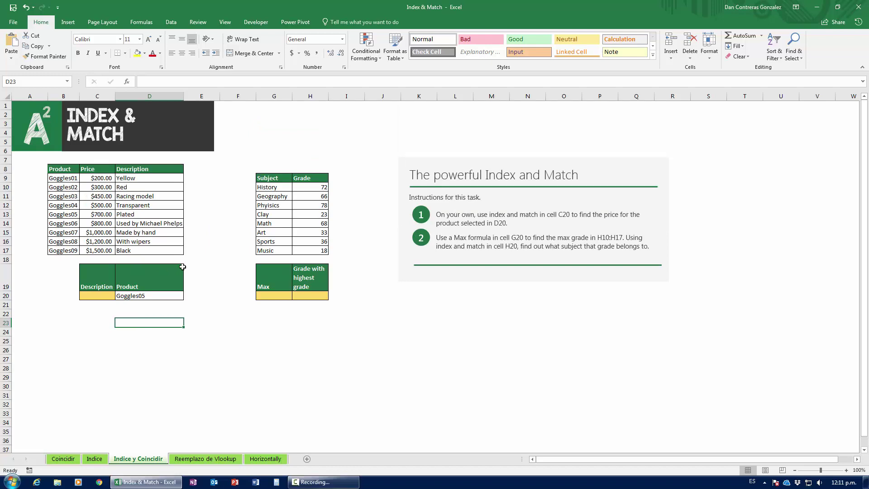
left_click(154, 295)
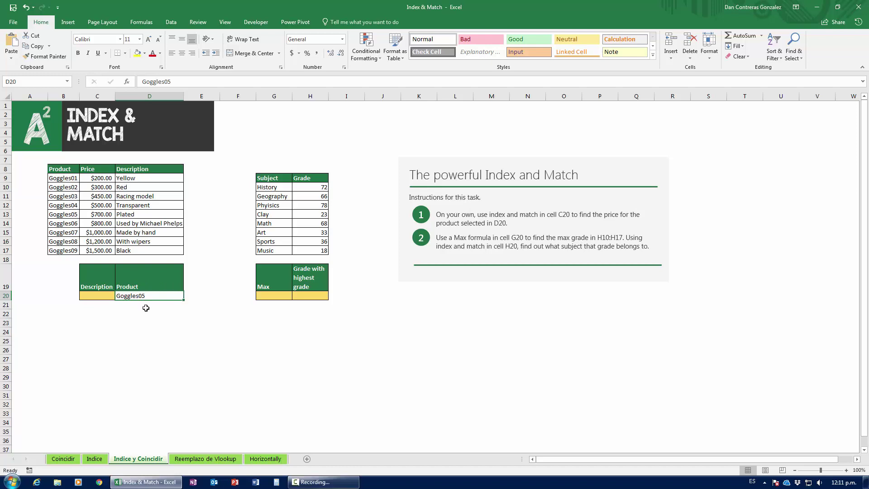
left_click(97, 297)
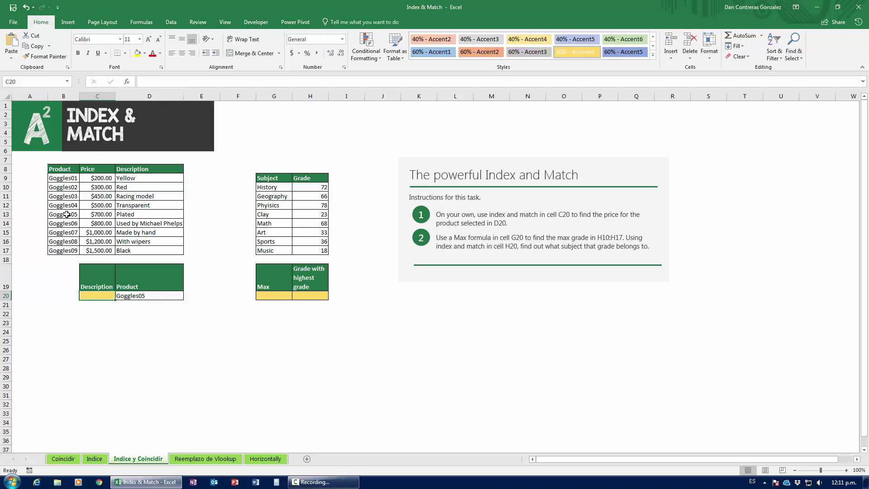
left_click_drag(67, 214, 138, 215)
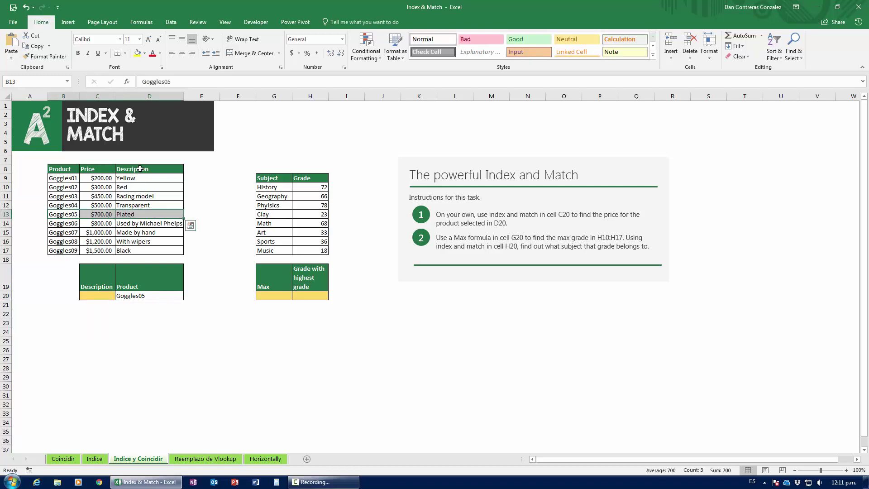
left_click_drag(140, 169, 139, 252)
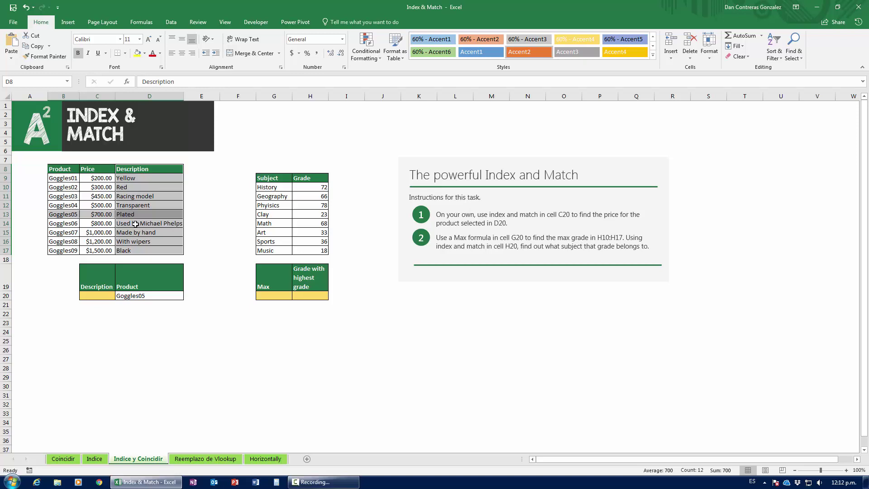
Start an INDEX formula in C20 with the product table B8:D17 as its array.
left_click(93, 297)
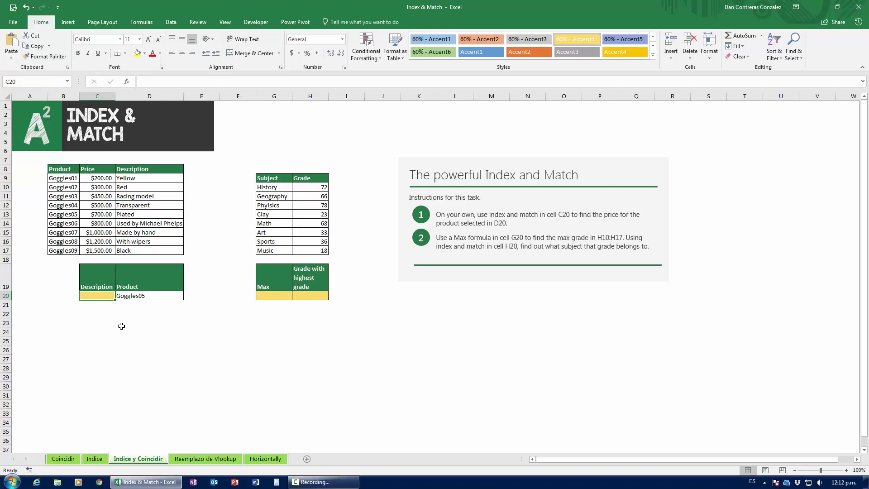
type("=")
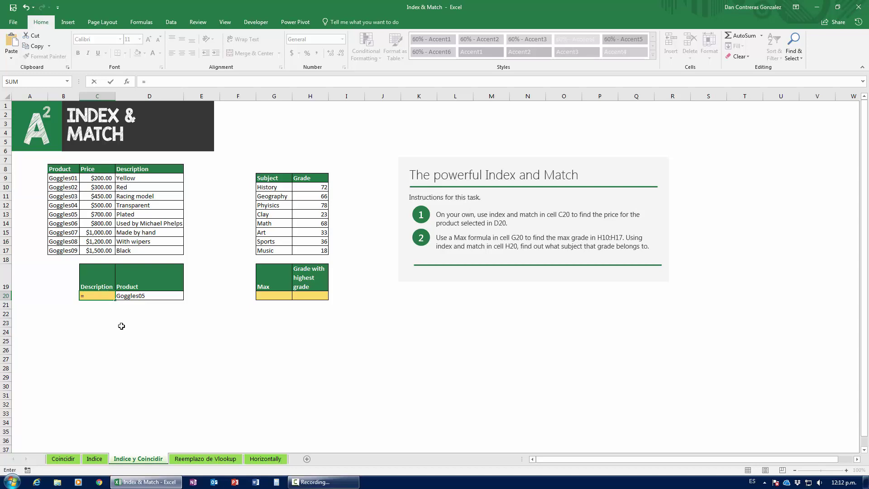
type("index(")
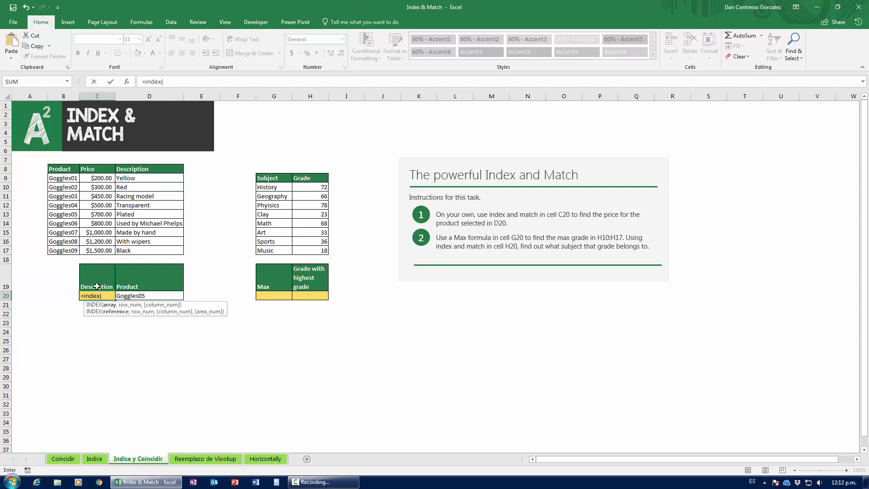
left_click_drag(58, 169, 144, 257)
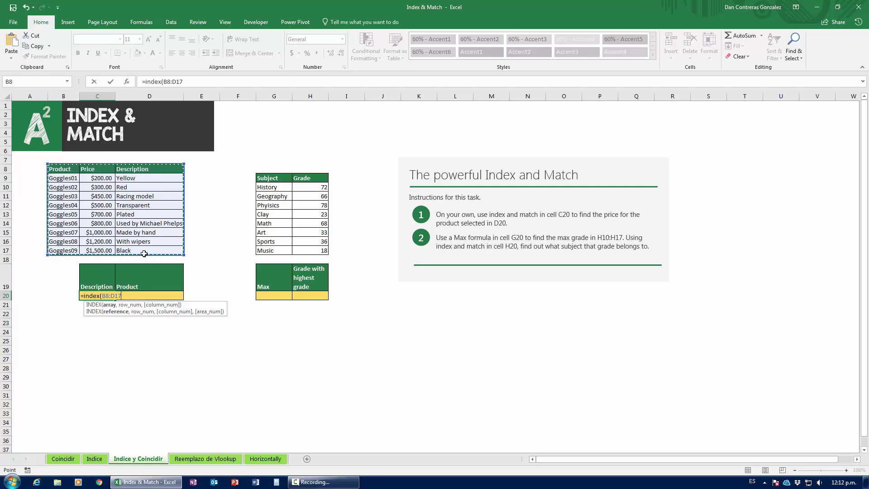
type(",")
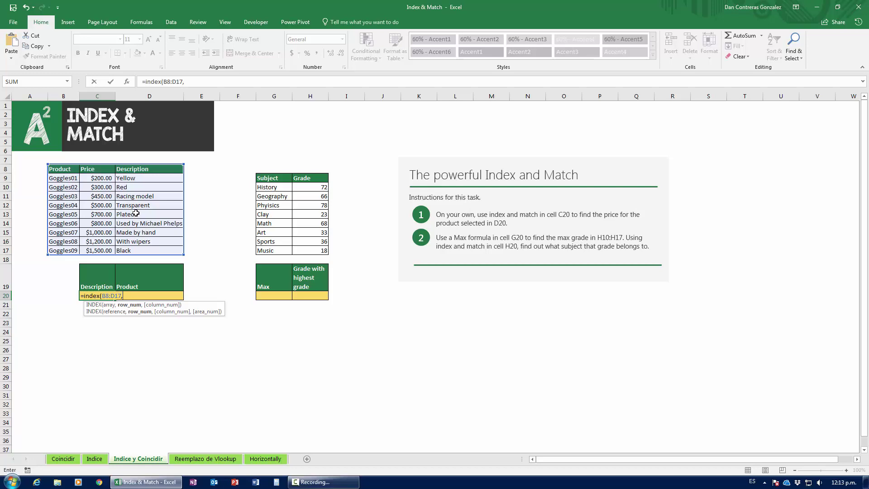
Nest a MATCH as the INDEX row number that looks up D20 in B8:B17 with match type 0.
type("match(")
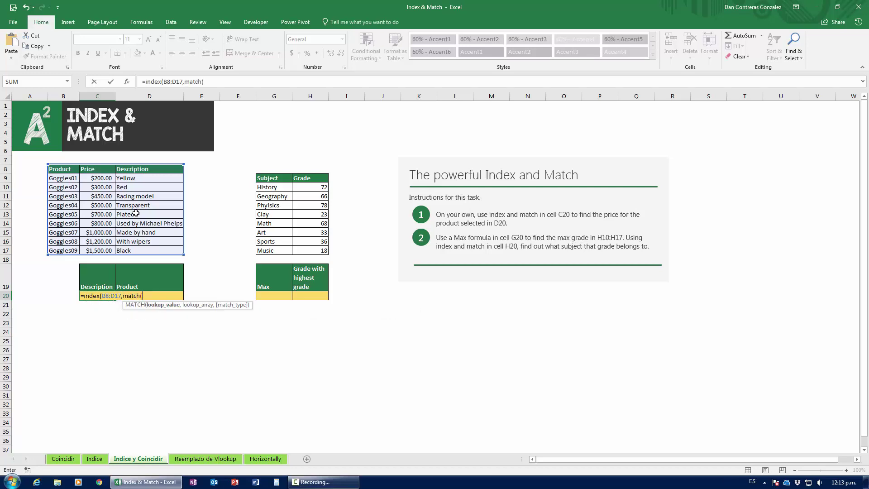
left_click(150, 296)
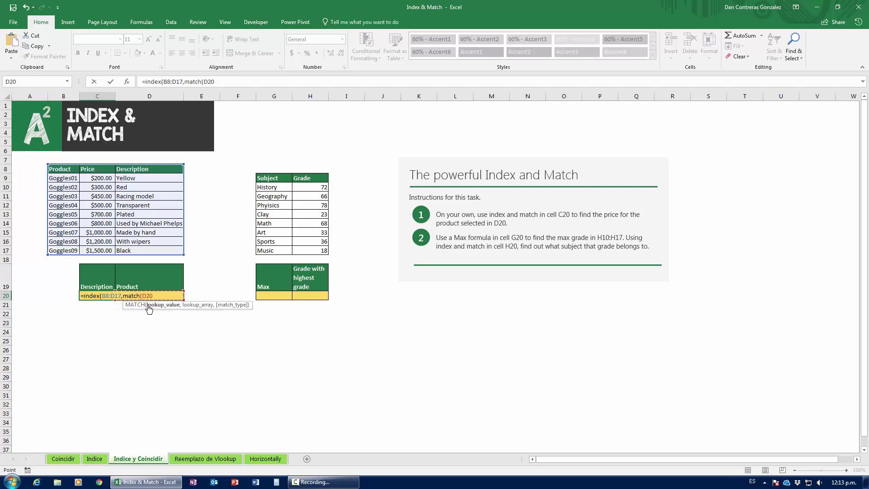
type(",")
left_click(64, 169)
left_click_drag(61, 198, 58, 247)
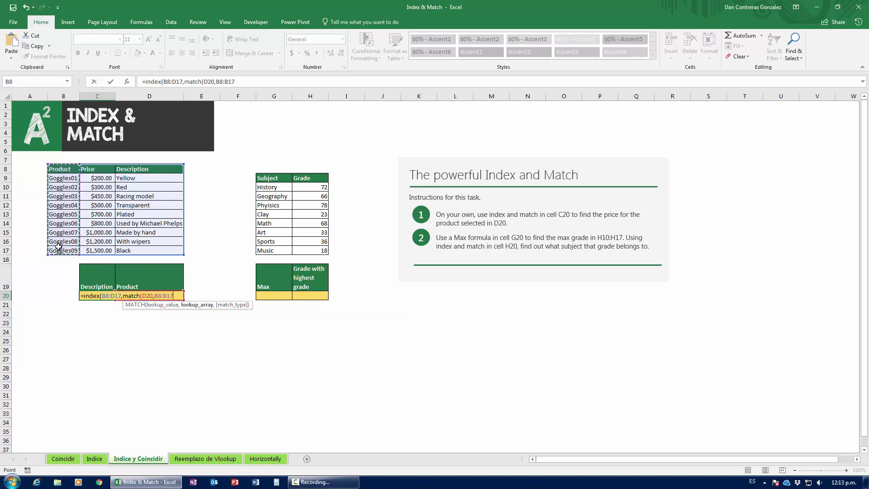
type(",")
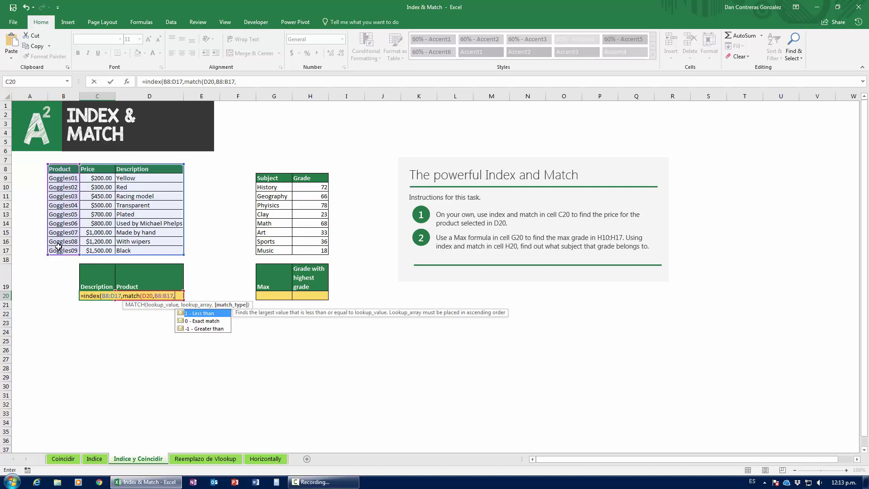
type("0)")
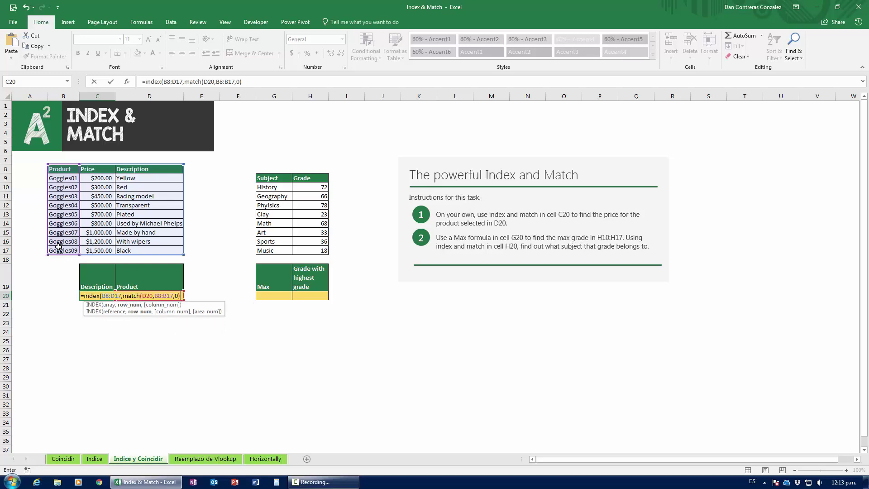
Complete the C20 formula with a second MATCH as the column number, looking up C19 in B8:D8 with match type 0.
type(",")
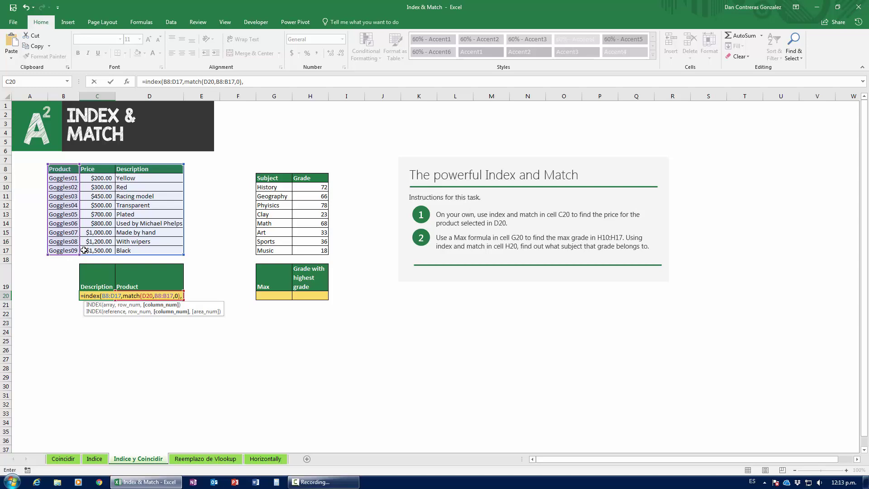
type("match(")
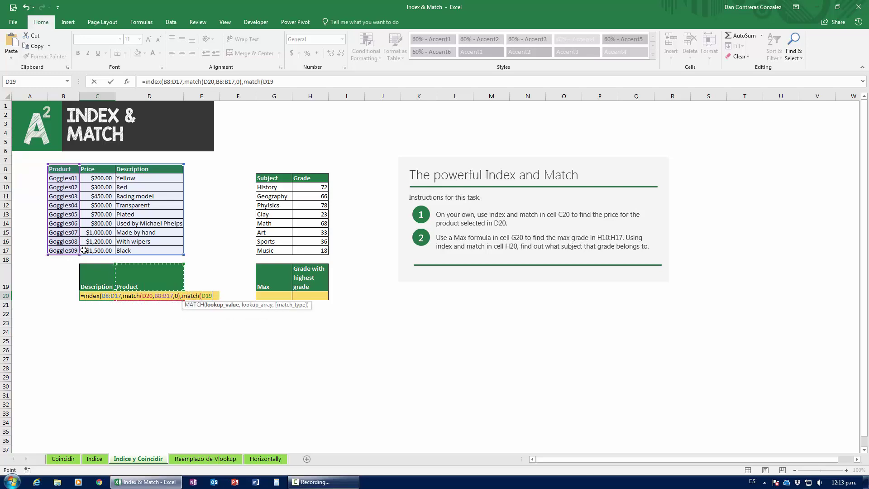
key("Up")
type(",")
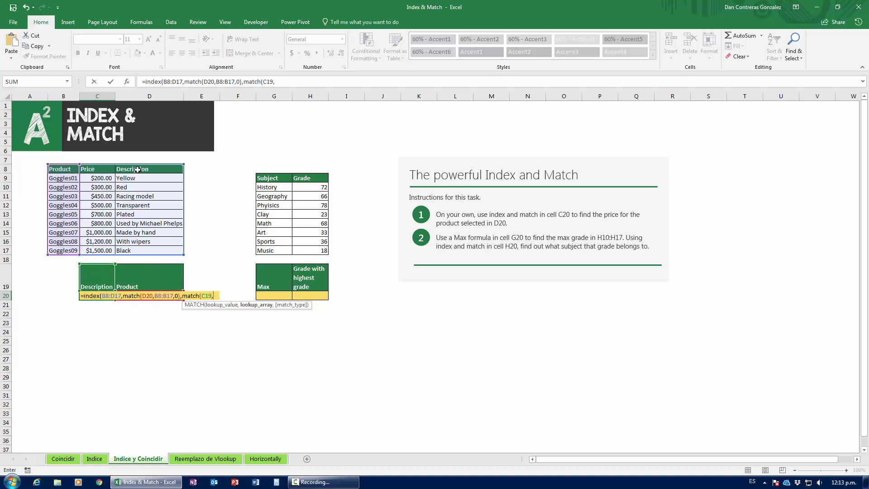
left_click_drag(63, 169, 139, 168)
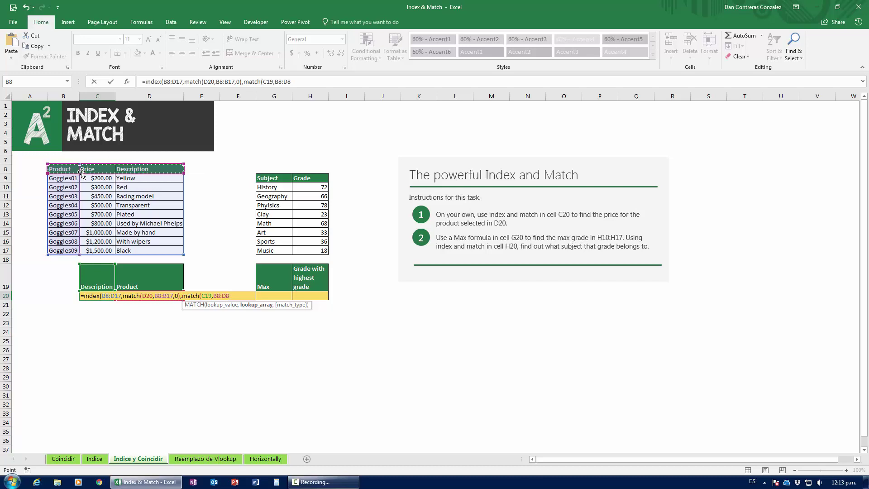
type(",")
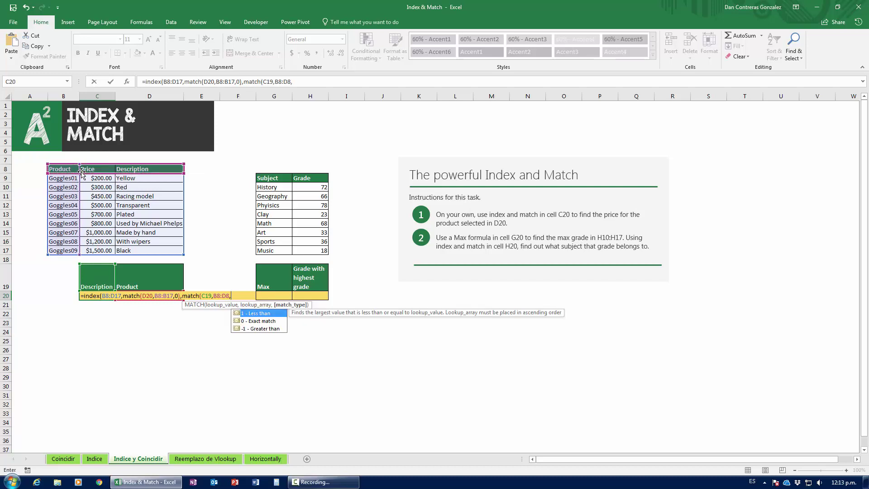
type("0)")
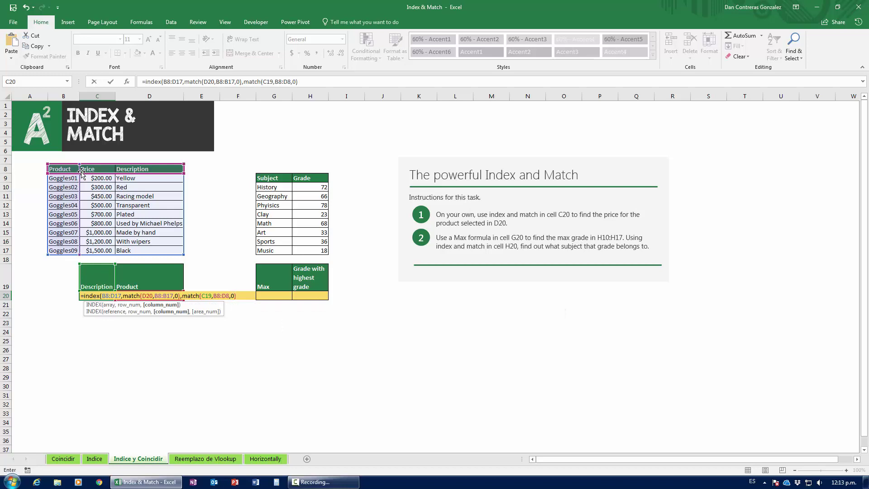
type(")")
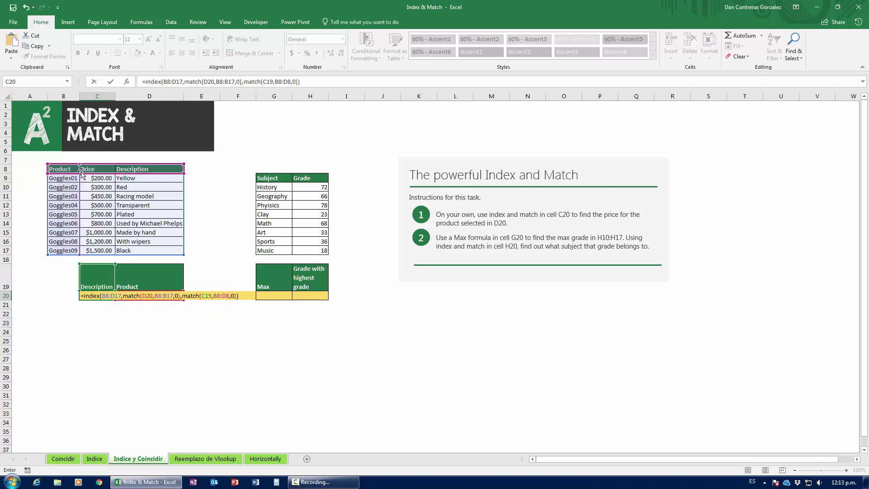
key("ctrl+Return")
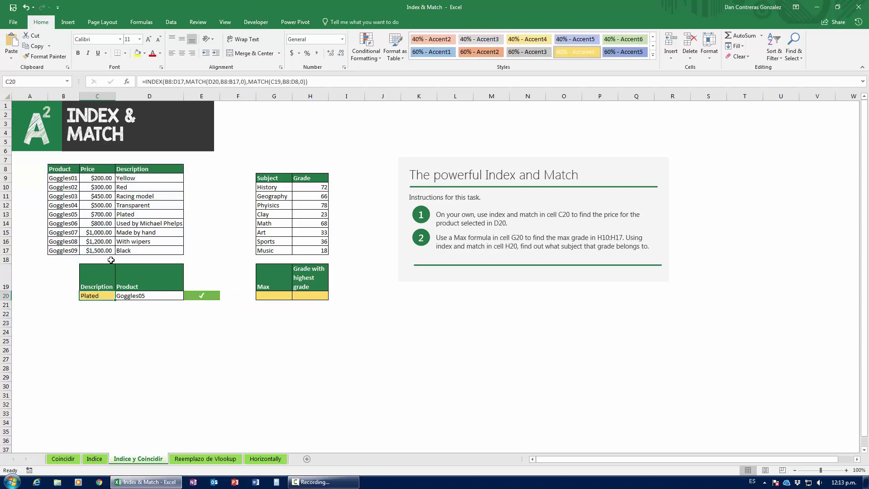
Change the product in D20 to Goggles08.
left_click(121, 297)
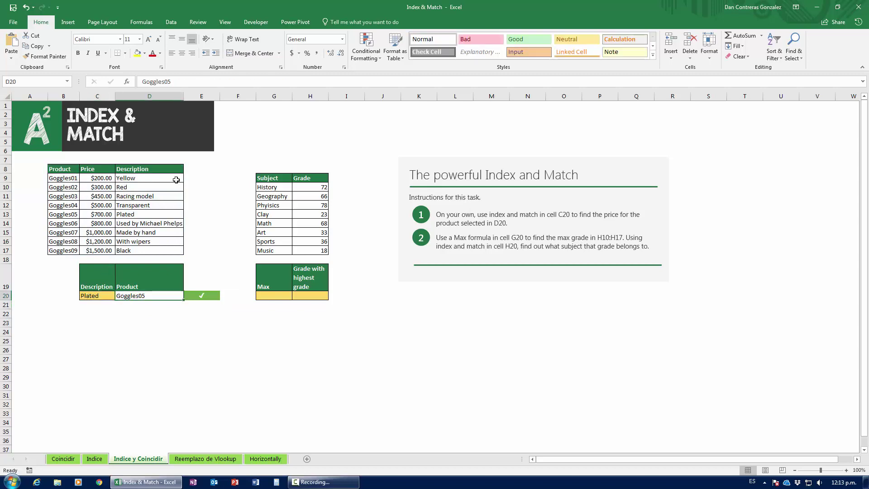
left_click(180, 84)
key("BackSpace")
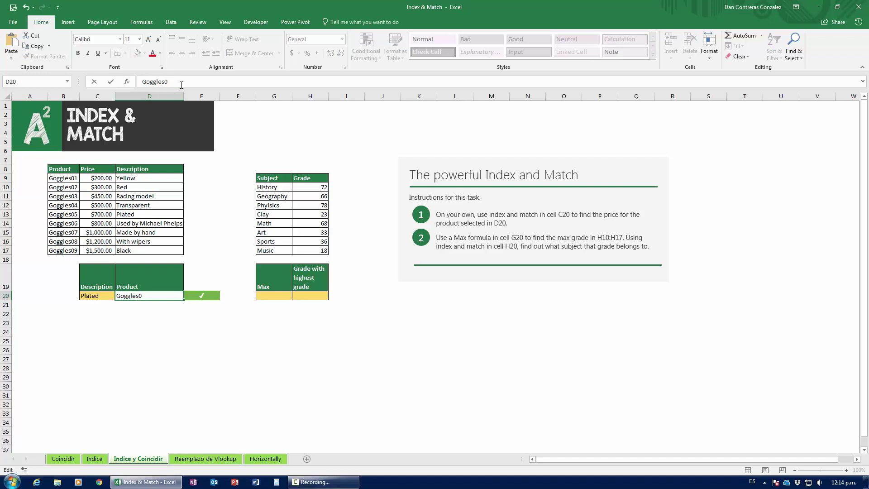
type("8")
key("Return")
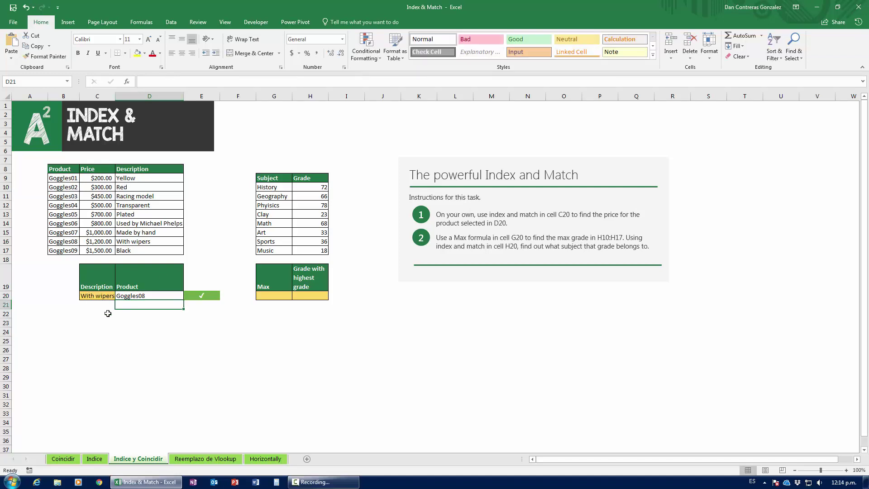
Review the array and nested MATCH arguments of the INDEX formula in C20, leaving the formula as it is.
left_click(103, 299)
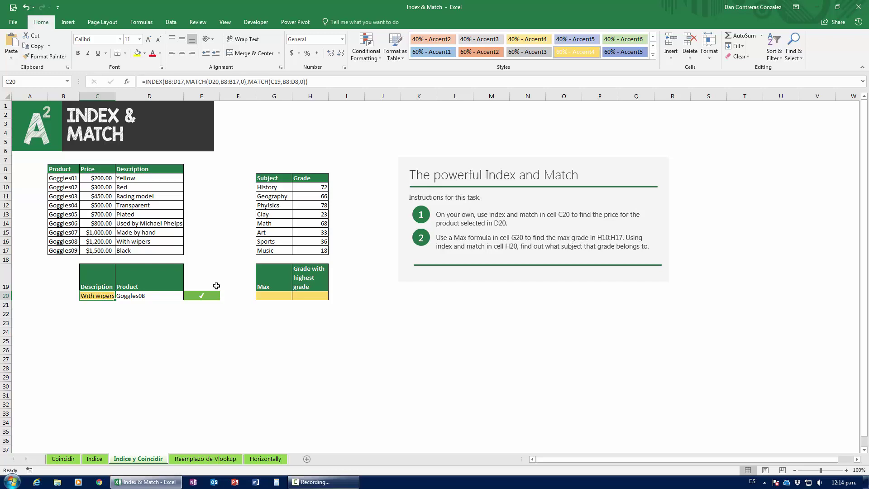
left_click(177, 82)
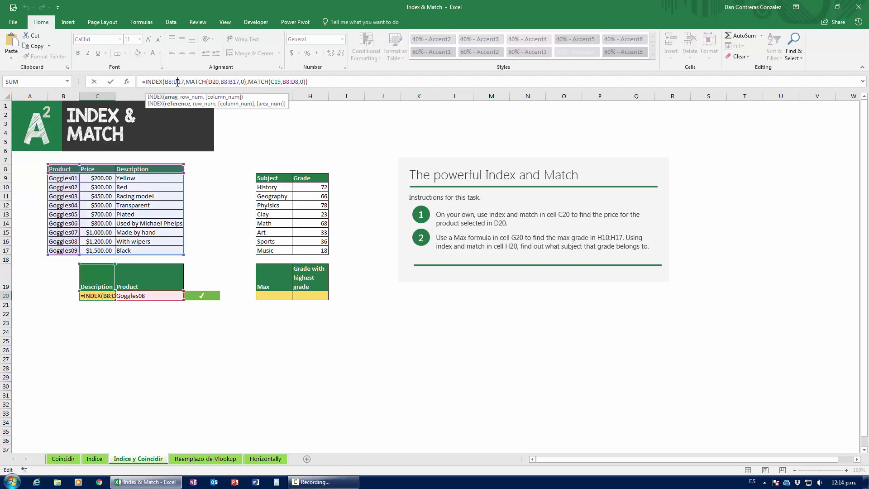
left_click(153, 81)
key("shift+Return")
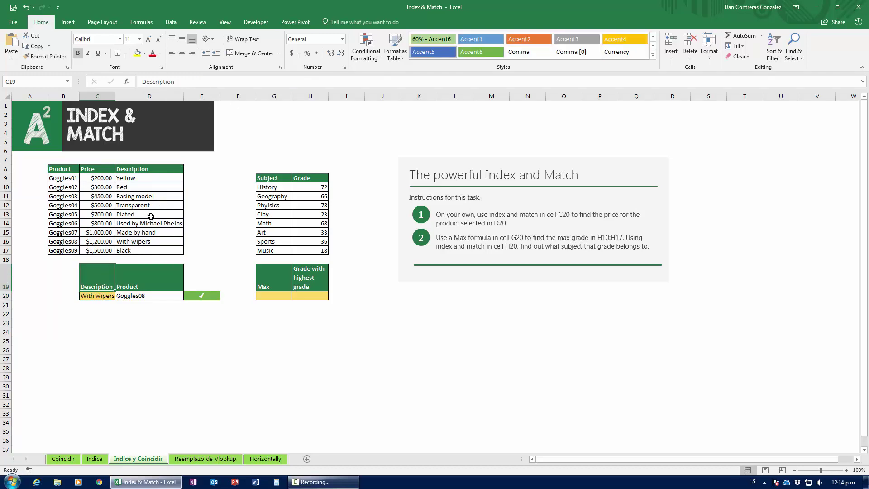
Try Price as the header in C19 to test the C20 formula, and undo the change.
type("Price")
key("Return")
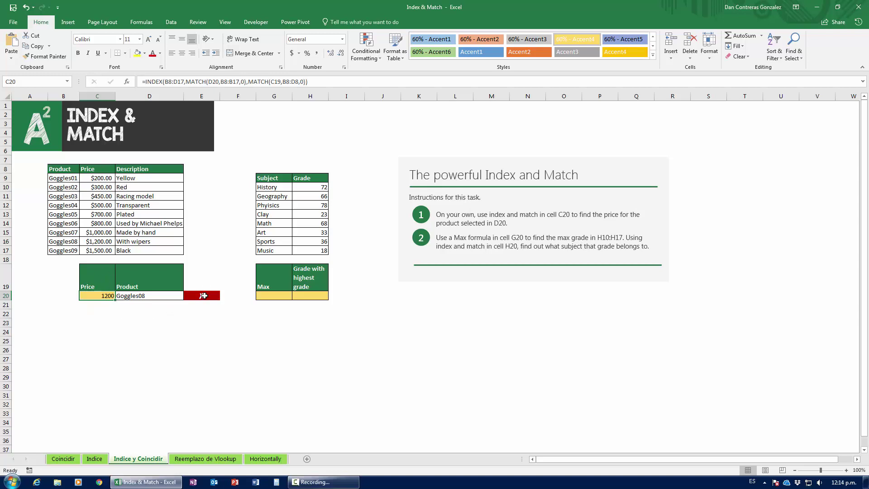
key("ctrl+z")
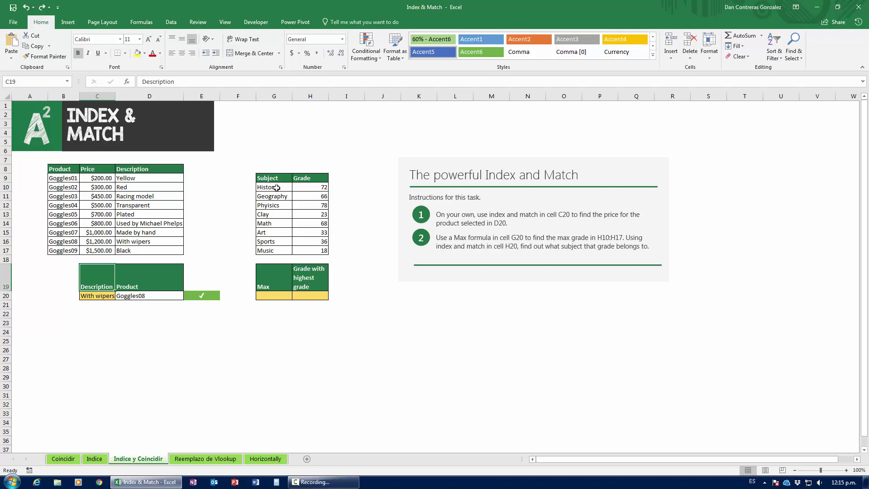
Examine the Subject and Grade table, comparing the Phyisics and Music rows, and the empty result cells G20 and H20.
left_click_drag(276, 179, 323, 301)
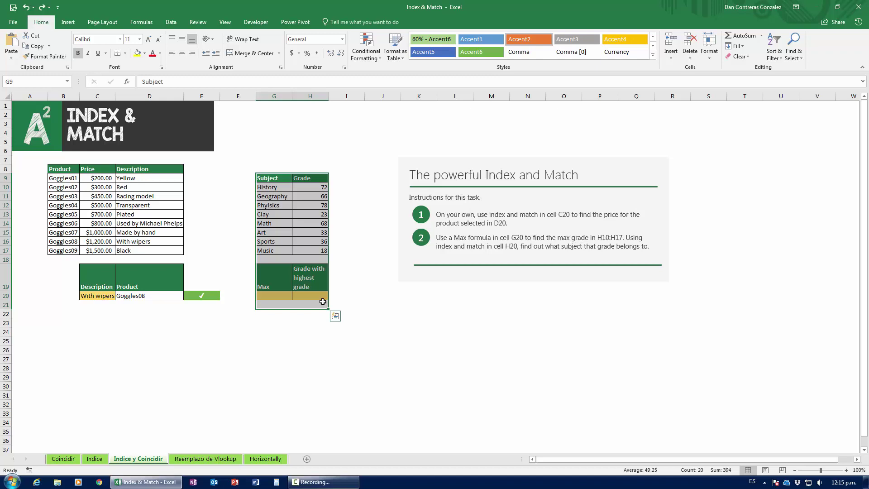
left_click(272, 232)
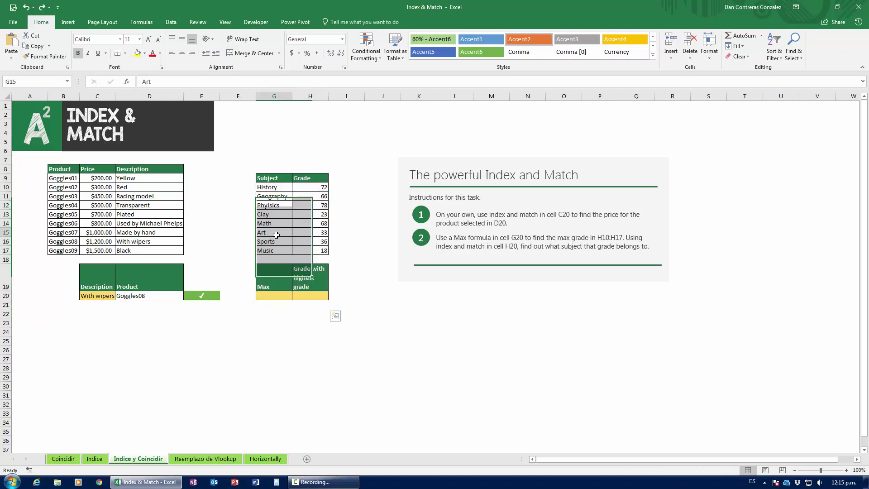
left_click(274, 294)
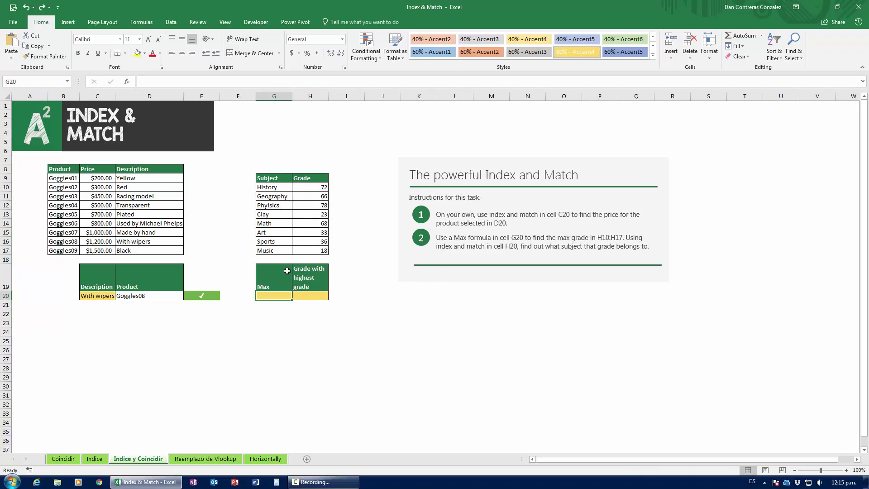
left_click(306, 297)
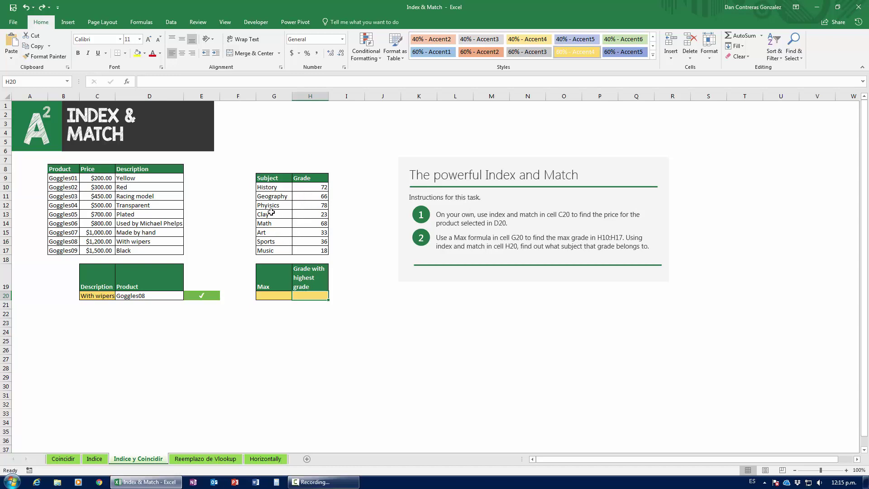
left_click_drag(270, 206, 312, 205)
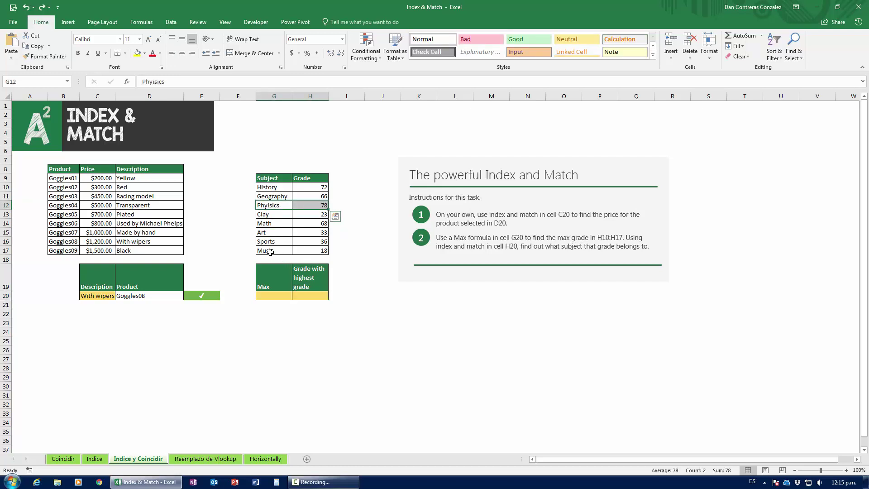
left_click_drag(270, 251, 311, 251)
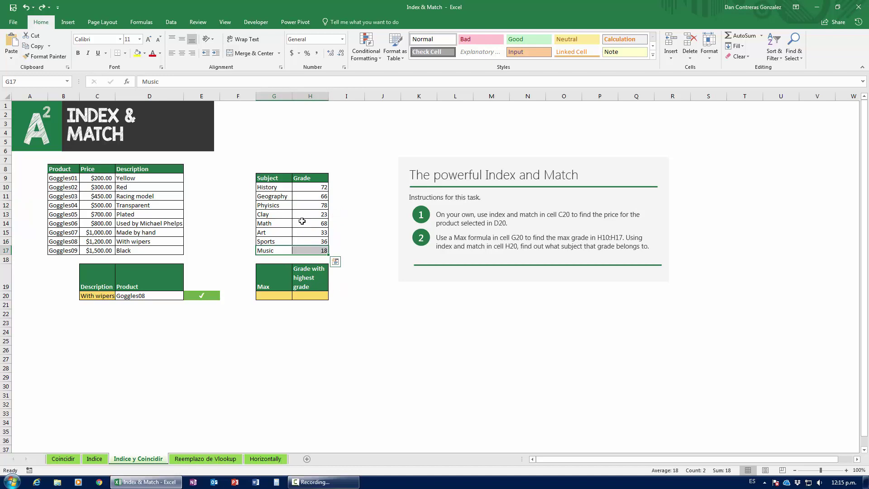
left_click_drag(271, 205, 312, 206)
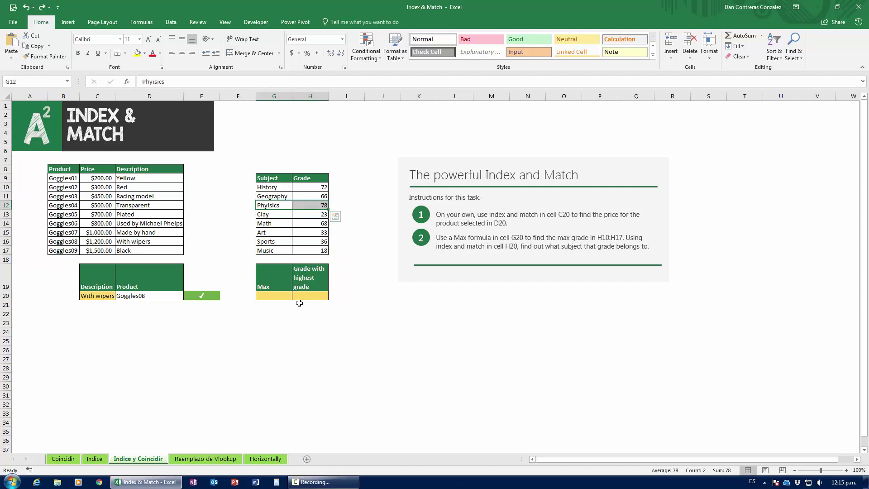
Enter a MAX formula in G20 over the grades in H10:H17.
left_click(281, 295)
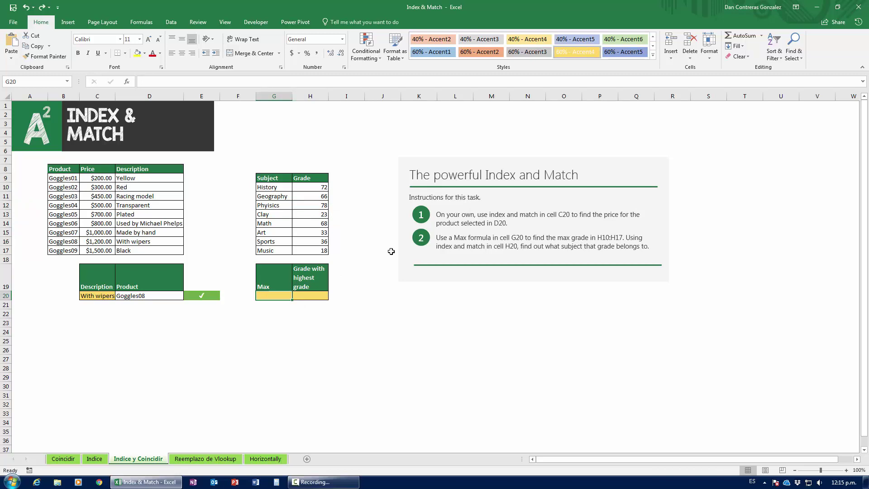
type("=")
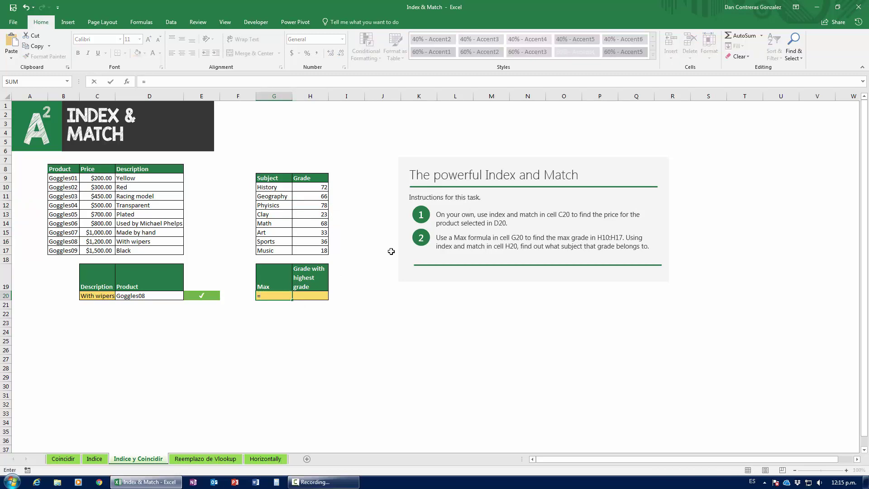
type("max(")
left_click_drag(311, 187, 311, 254)
type(")")
key("Return")
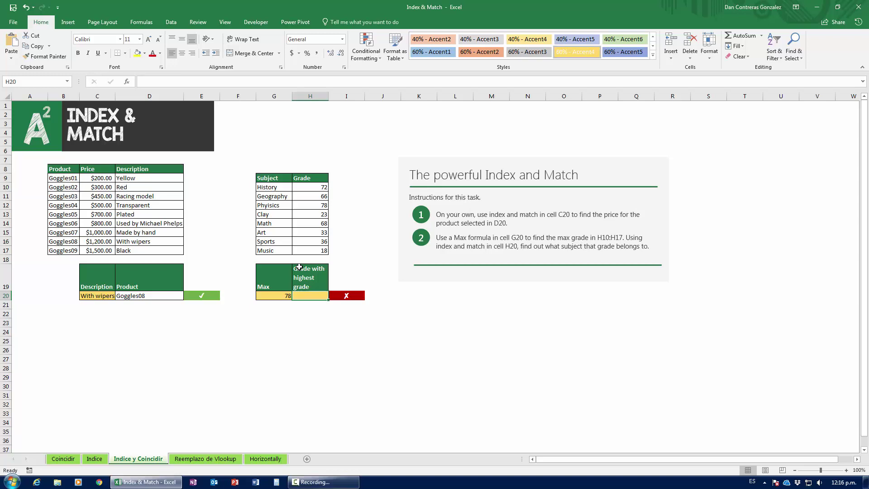
Start an INDEX formula in H20 with the Subject column G9:G17 as its array.
type("=")
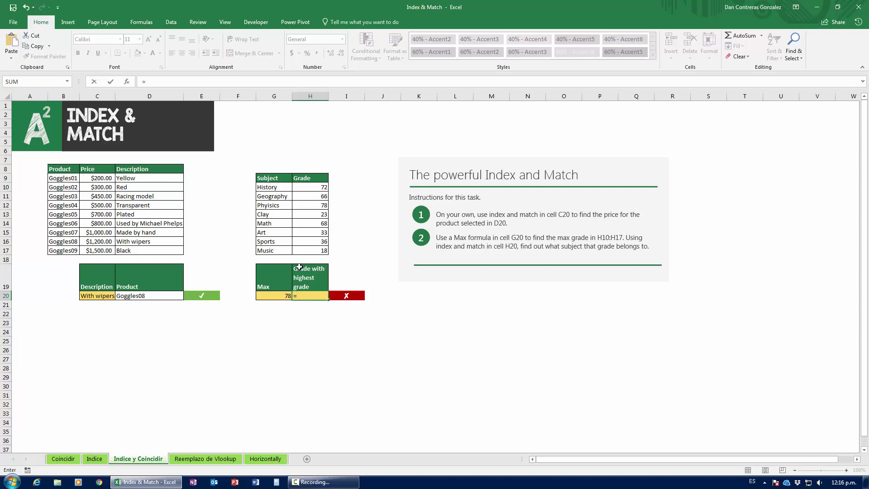
type("index(")
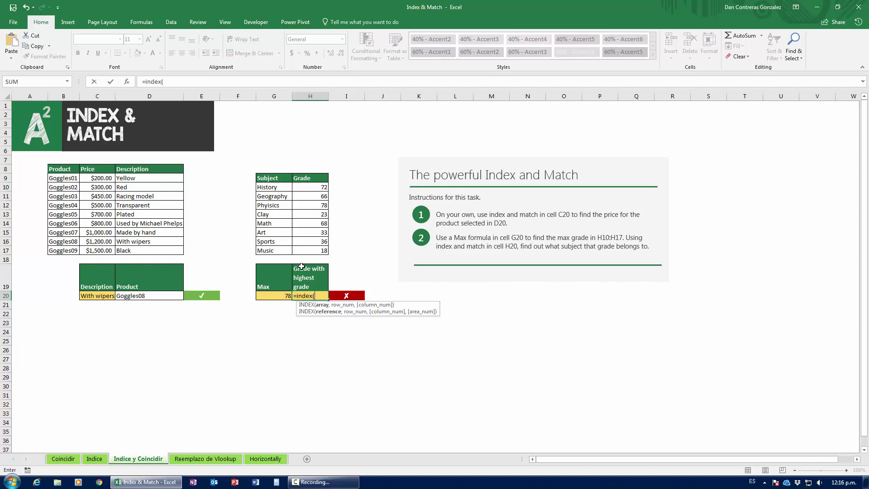
left_click(275, 179)
left_click_drag(276, 192, 272, 250)
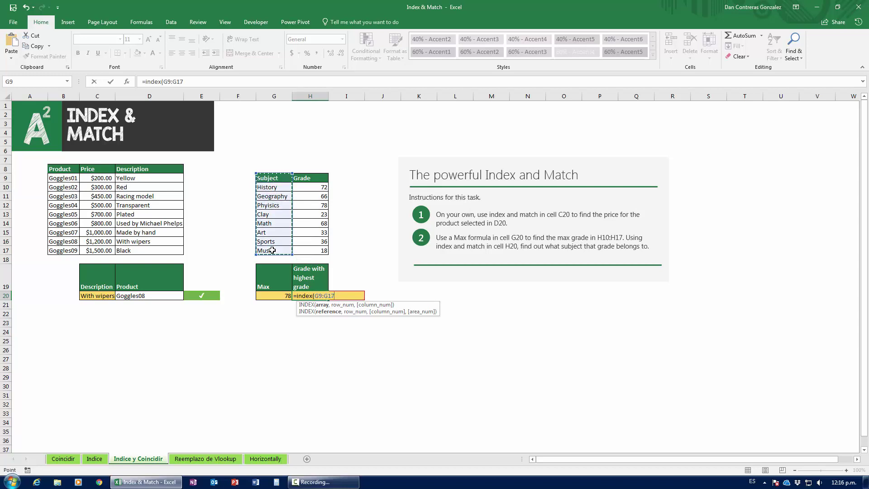
type(",")
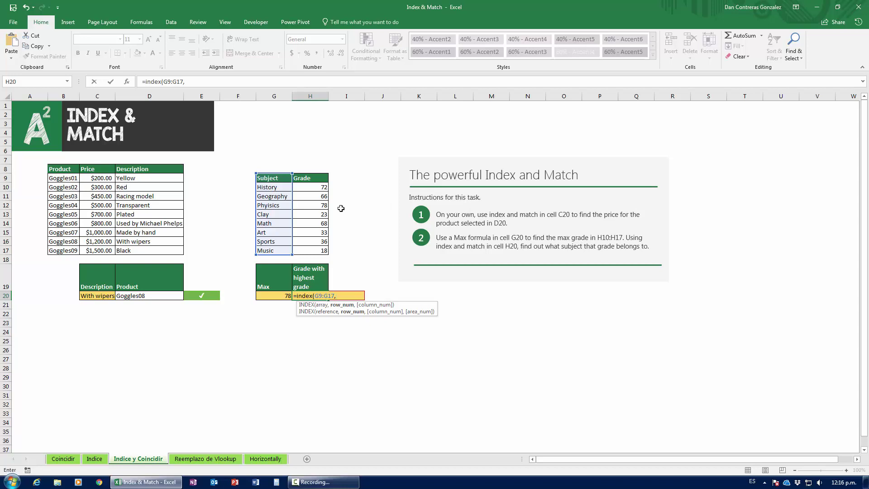
Complete the H20 formula with a MATCH as the row number, looking up G20 in H9:H17 with match type 0.
type("match(")
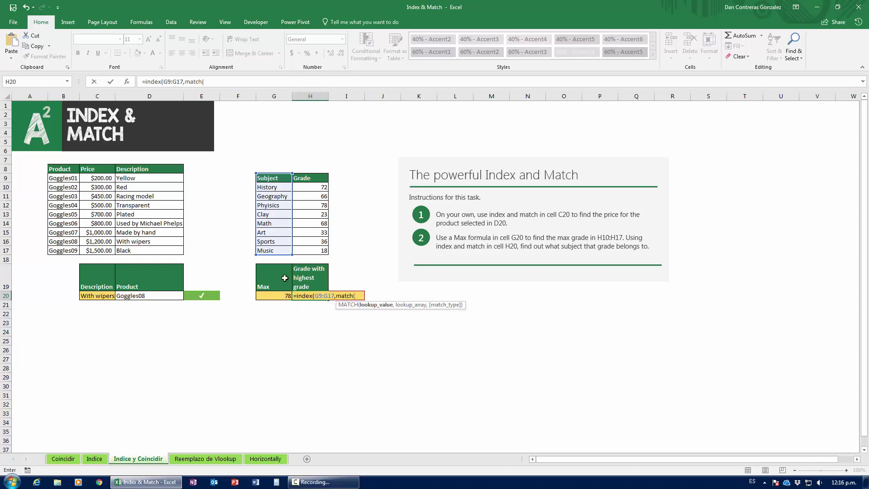
left_click(274, 297)
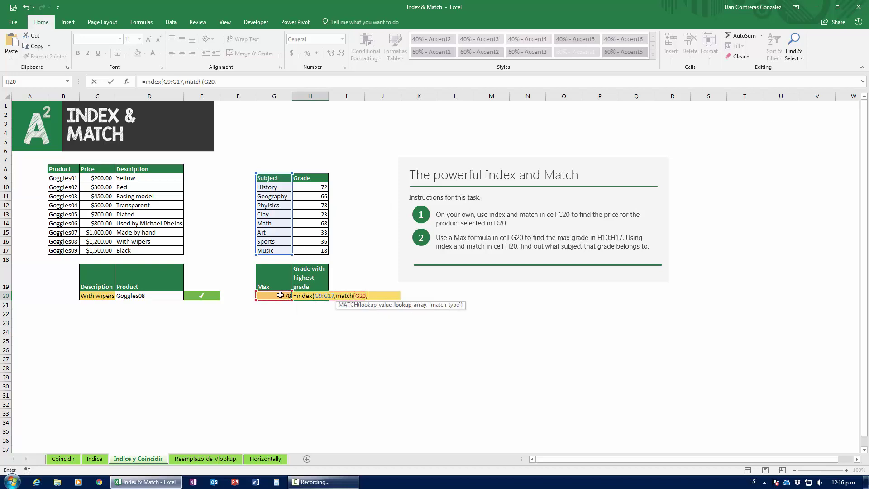
type(",")
left_click_drag(310, 177, 315, 249)
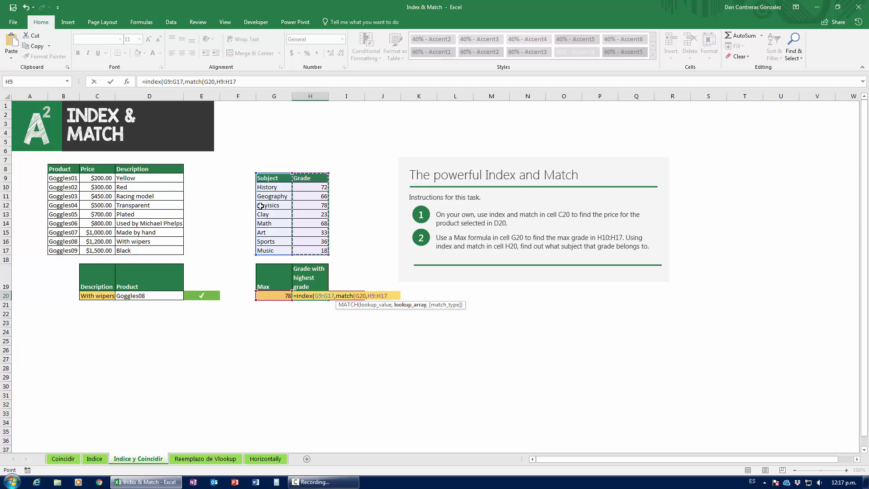
type(",")
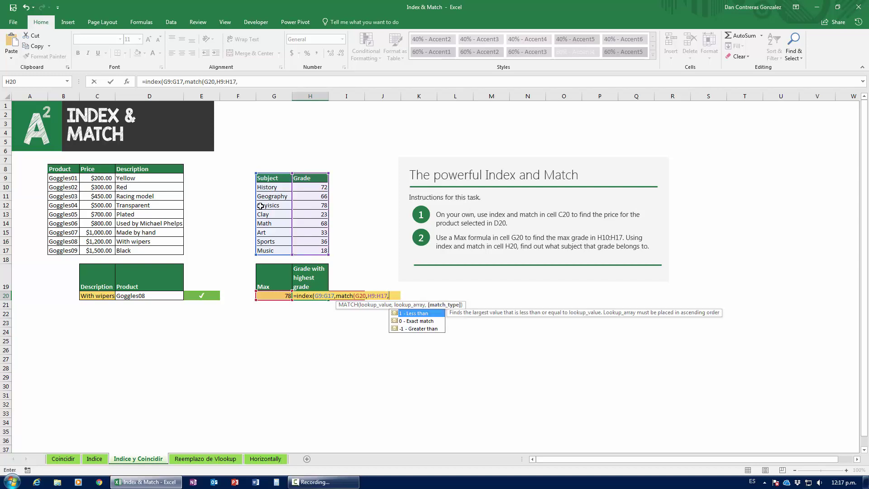
type("0)")
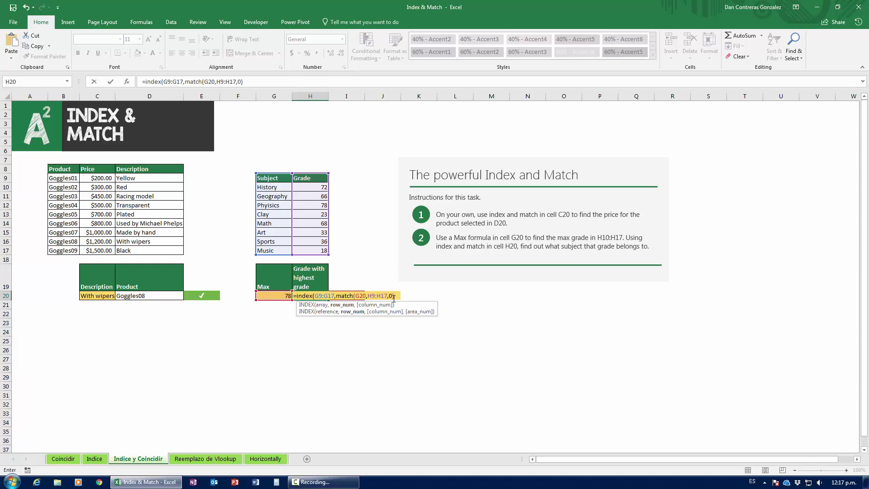
type(")")
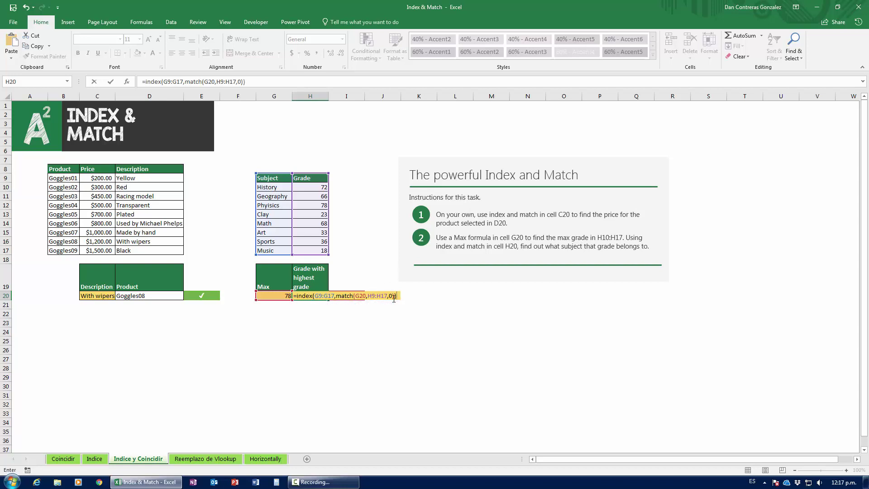
key("ctrl+Return")
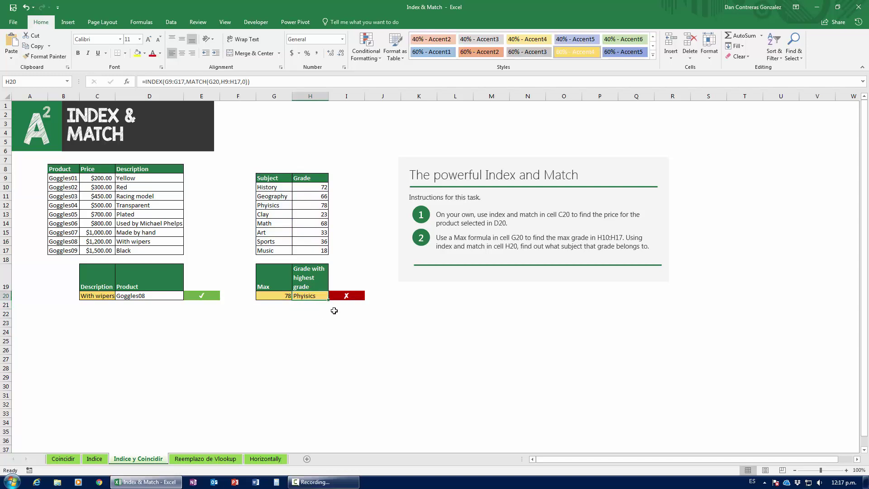
Clear the answer-check formula from I20 and select the INDEX and MATCH result in H20.
left_click(345, 295)
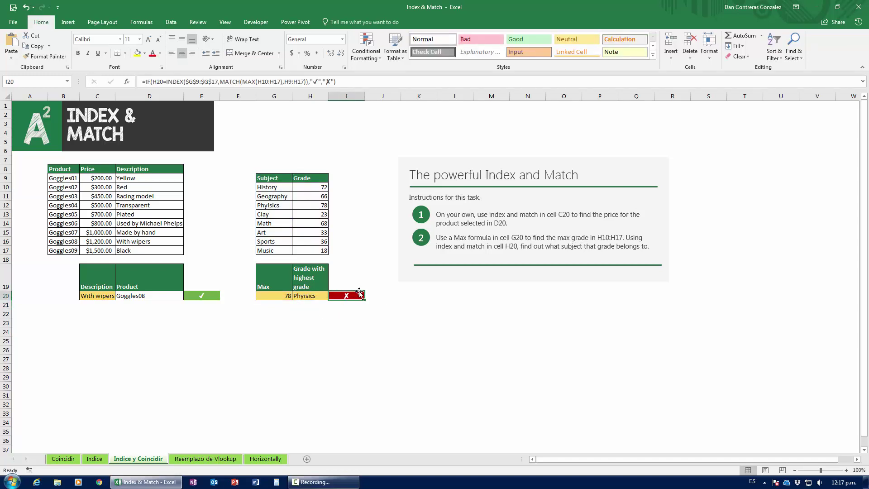
key("Delete")
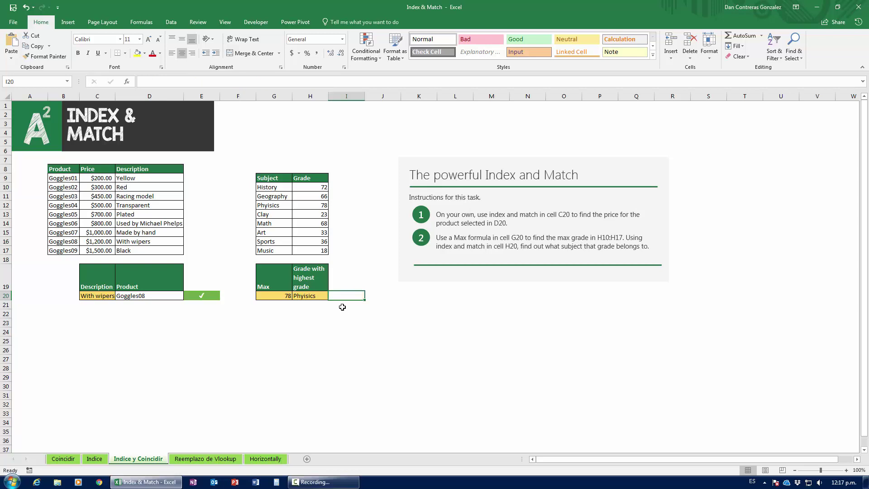
left_click(320, 295)
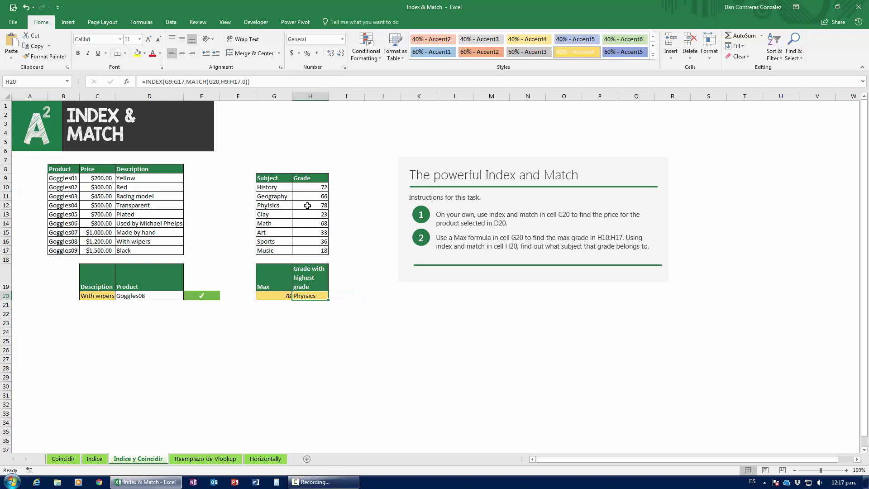